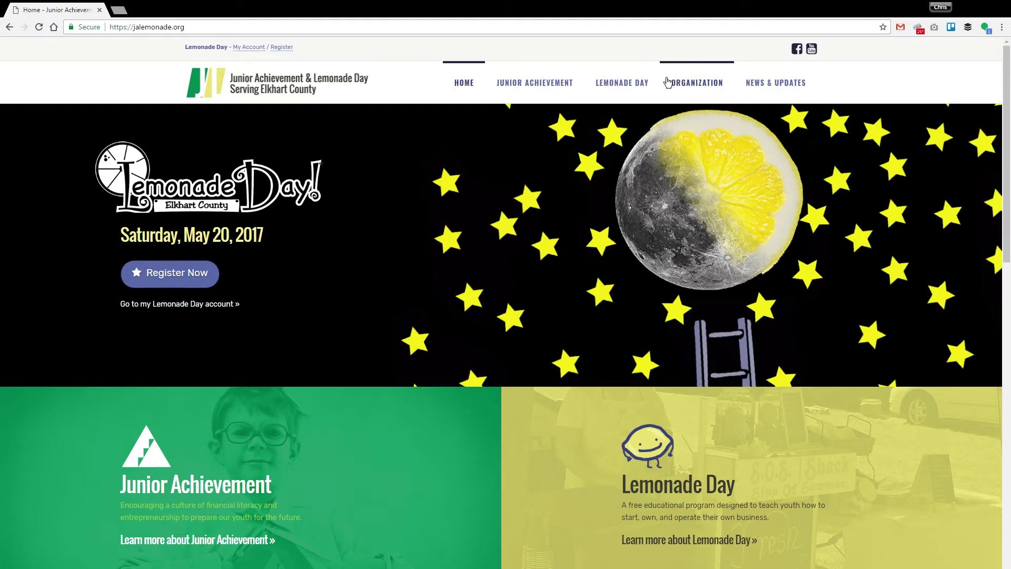
Go to the Lemonade Day program page from the site's top navigation
left_click(634, 81)
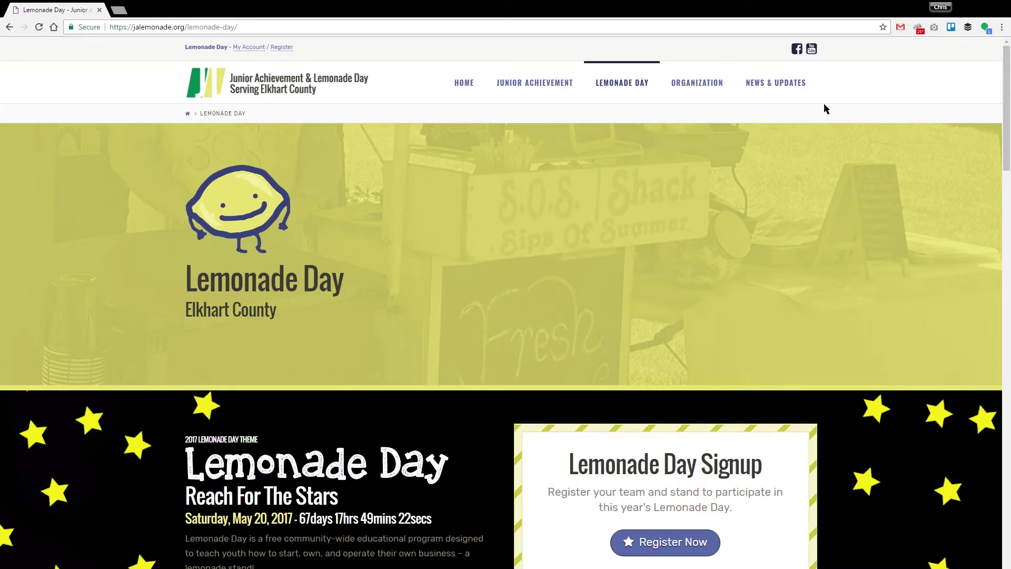
Scroll the Lemonade Day page through the 2017 stand locations map to Educators & Schools
left_click_drag(1004, 77, 969, 293)
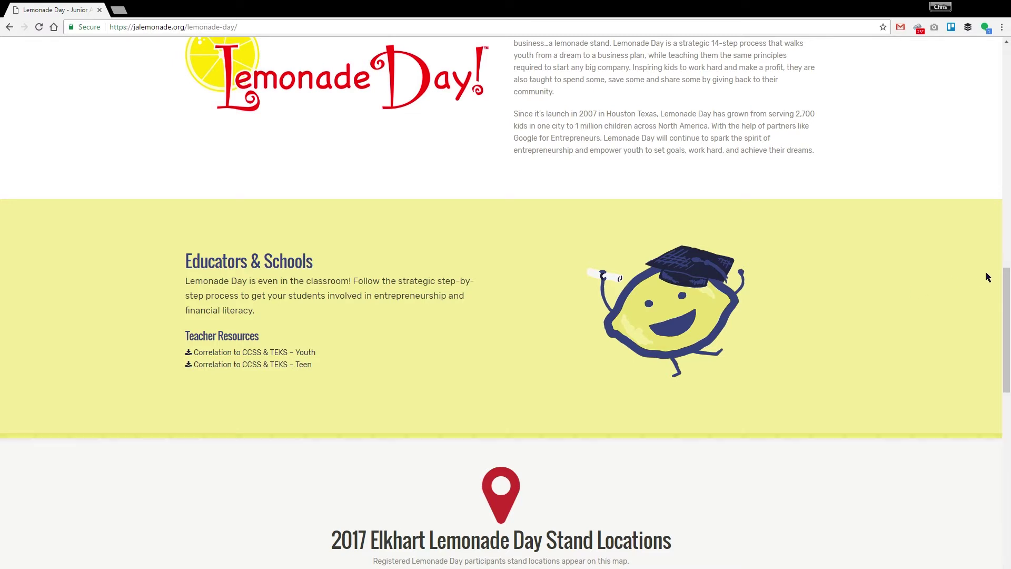
left_click_drag(1002, 283, 1002, 357)
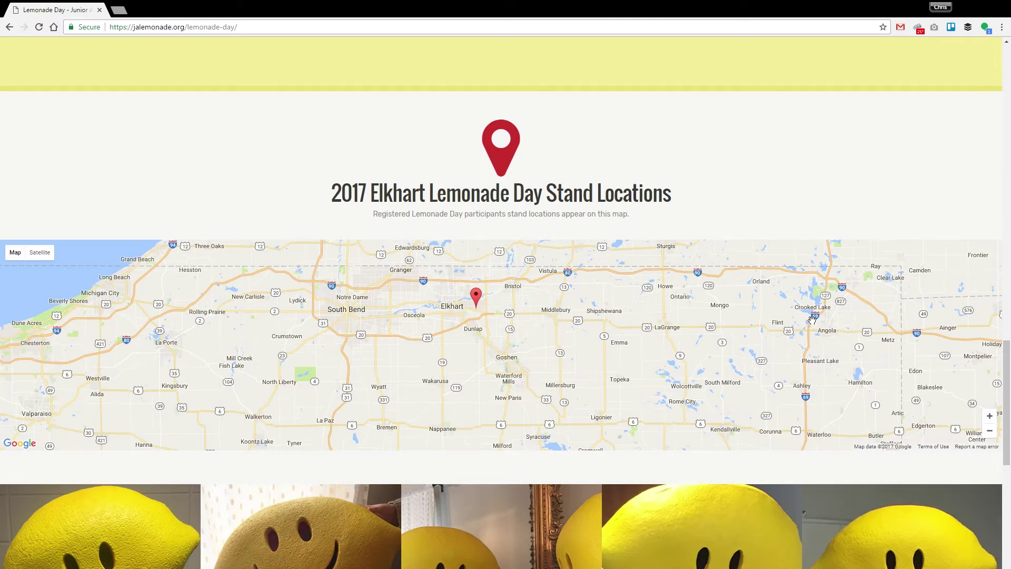
left_click_drag(1007, 371, 1008, 503)
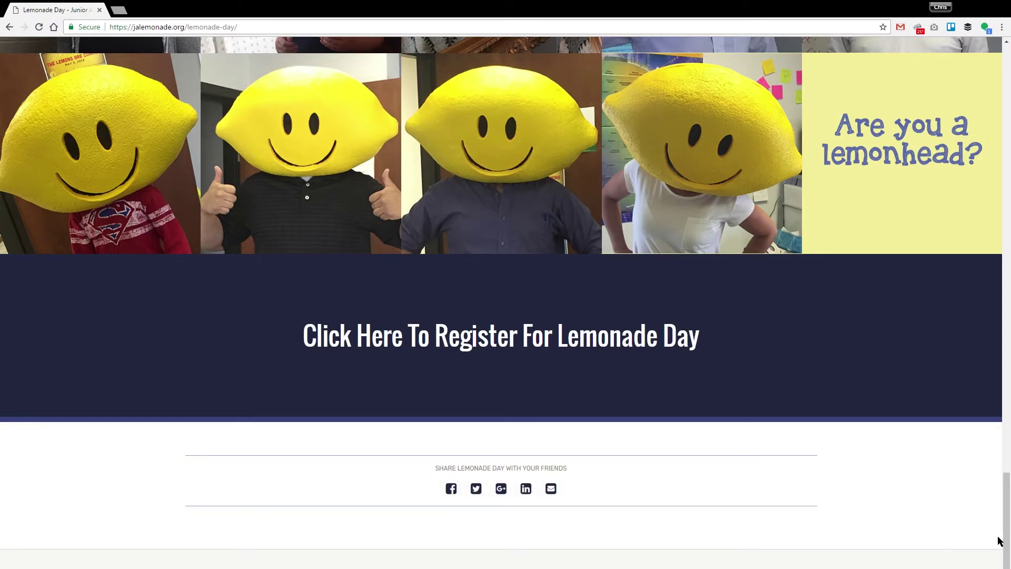
left_click_drag(1009, 535, 993, 95)
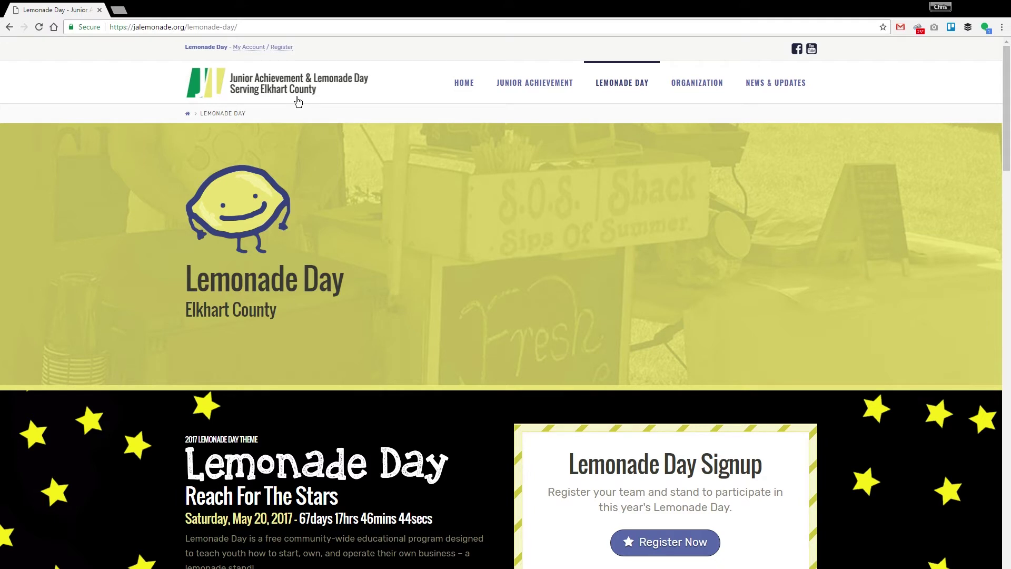
Open the registration page and bring the Account Setup section into view
left_click(281, 48)
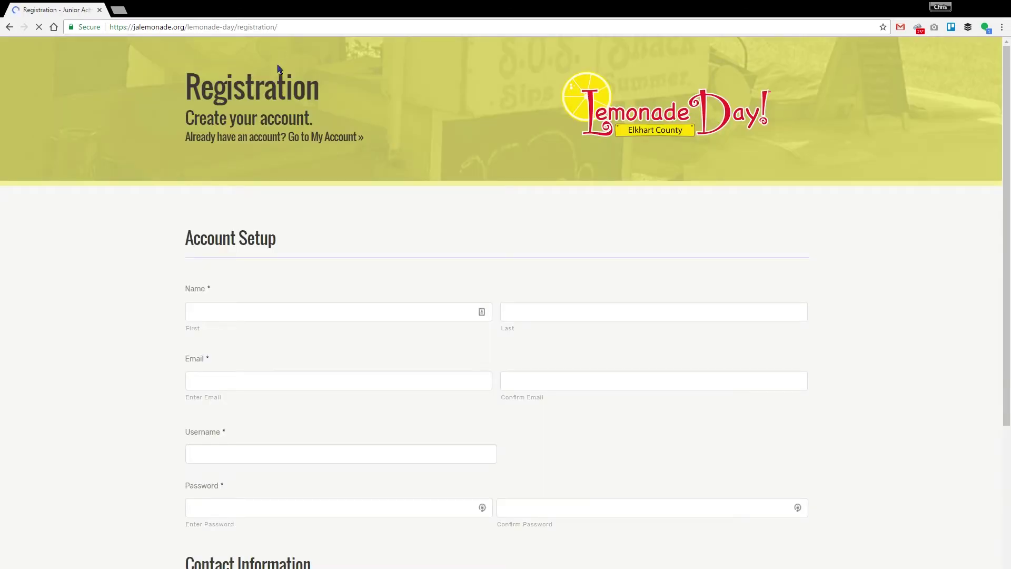
left_click(293, 312)
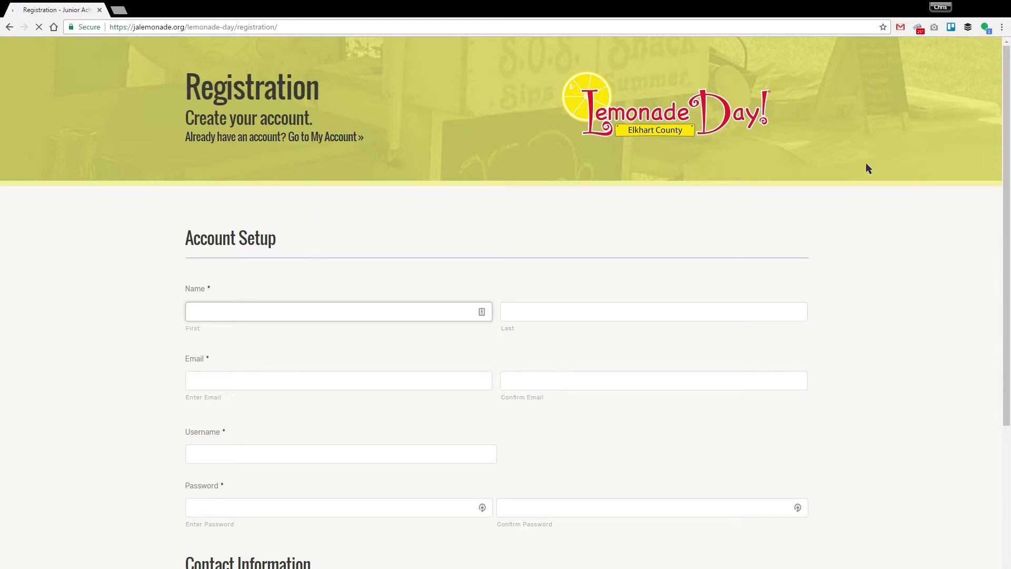
left_click_drag(1006, 122, 967, 175)
Enter the mentor's first name, last name, e-mail address and e-mail confirmation
left_click(339, 229)
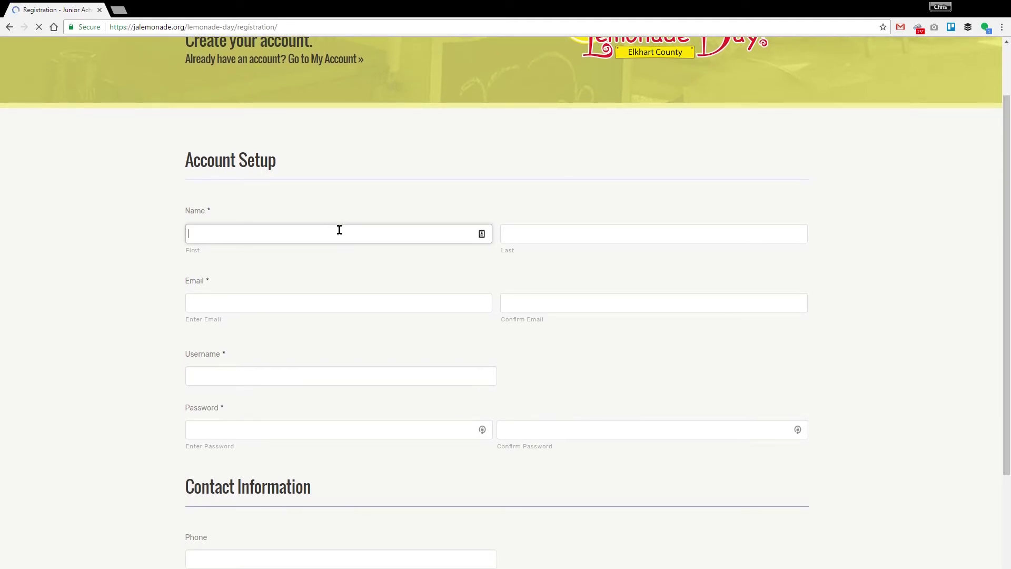
key("Tab")
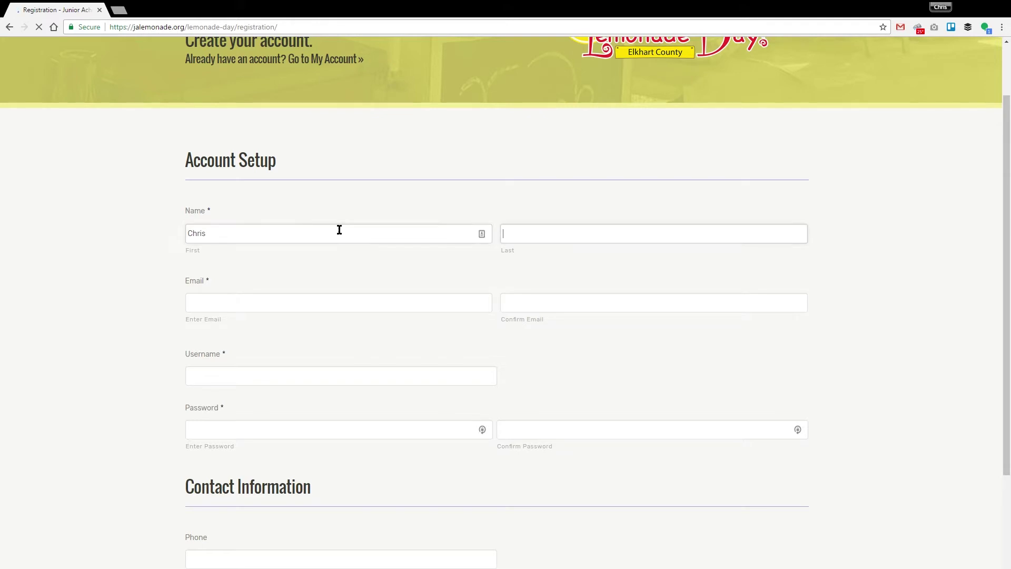
key("Tab")
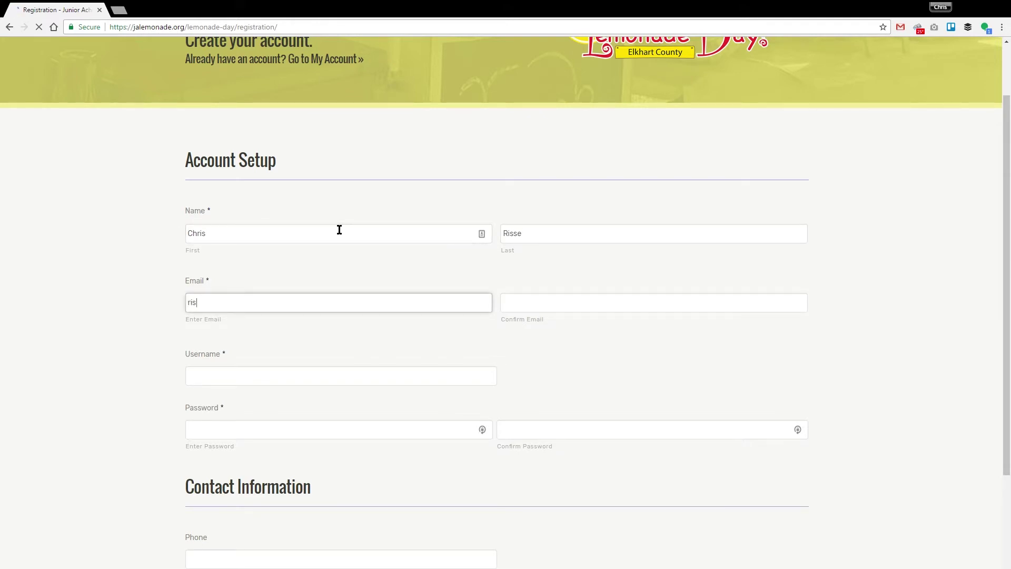
key("Tab")
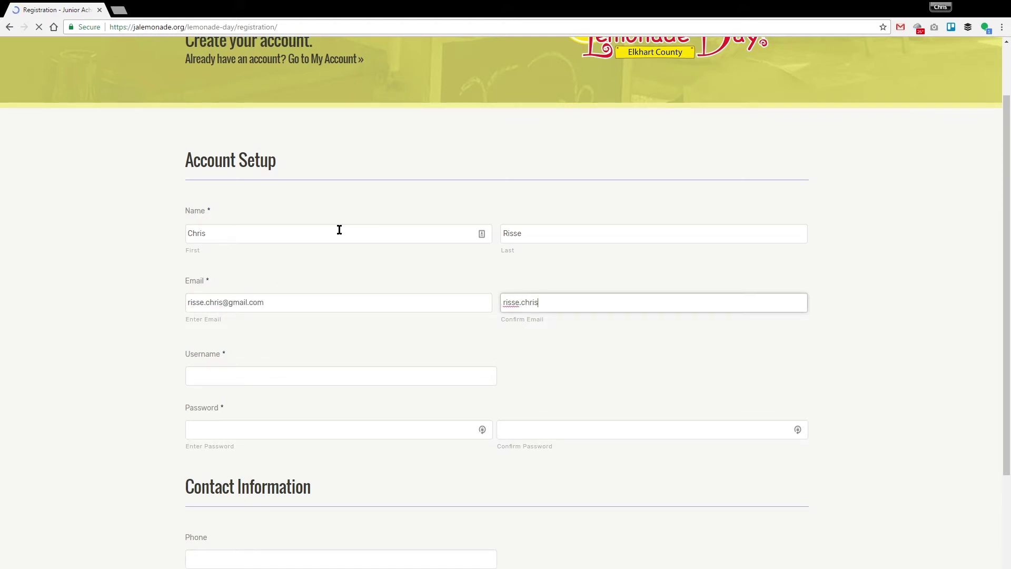
key("Tab")
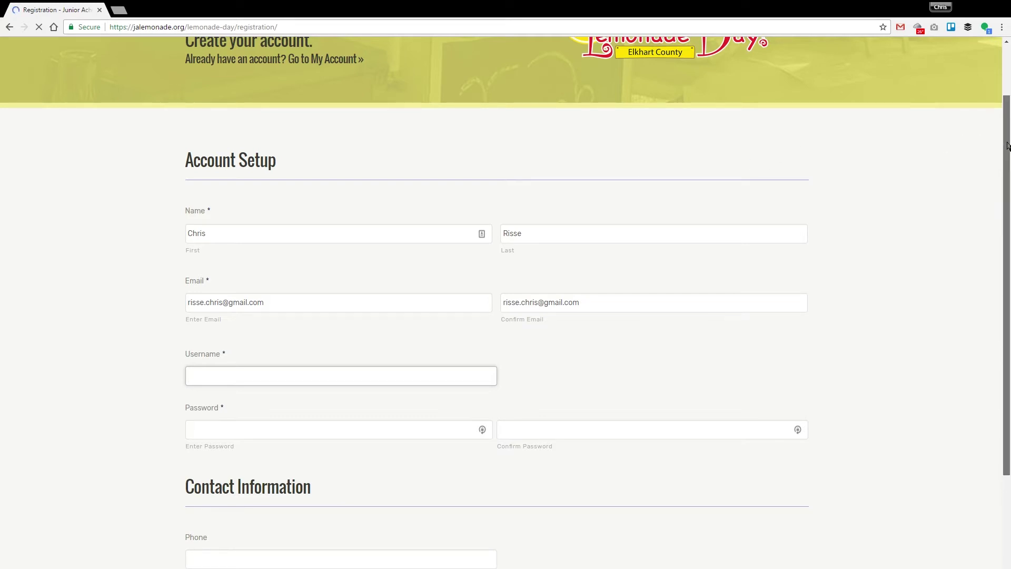
Choose a username and enter the account password in both password fields
scroll(995, 200, "down", 3)
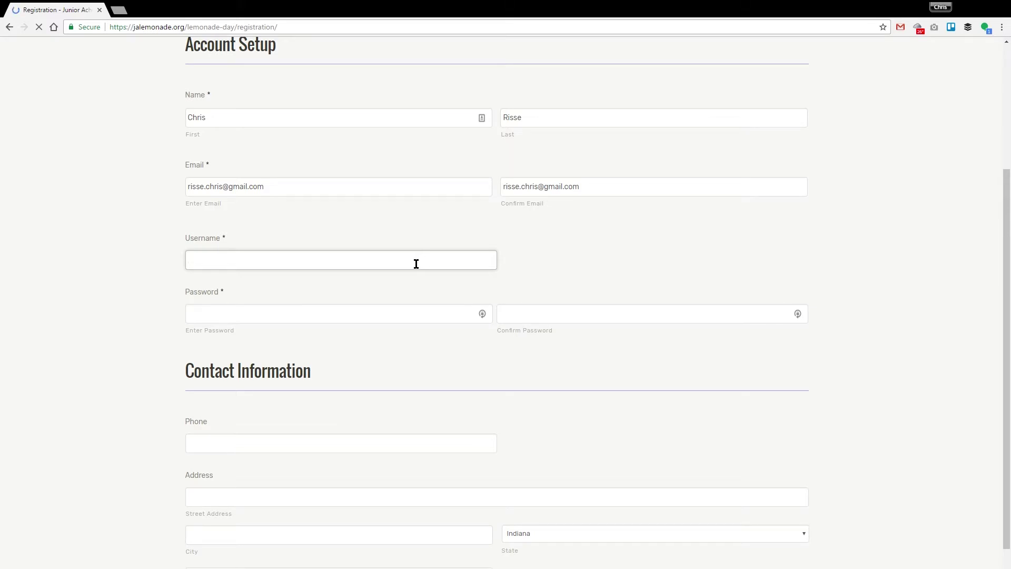
key("Tab")
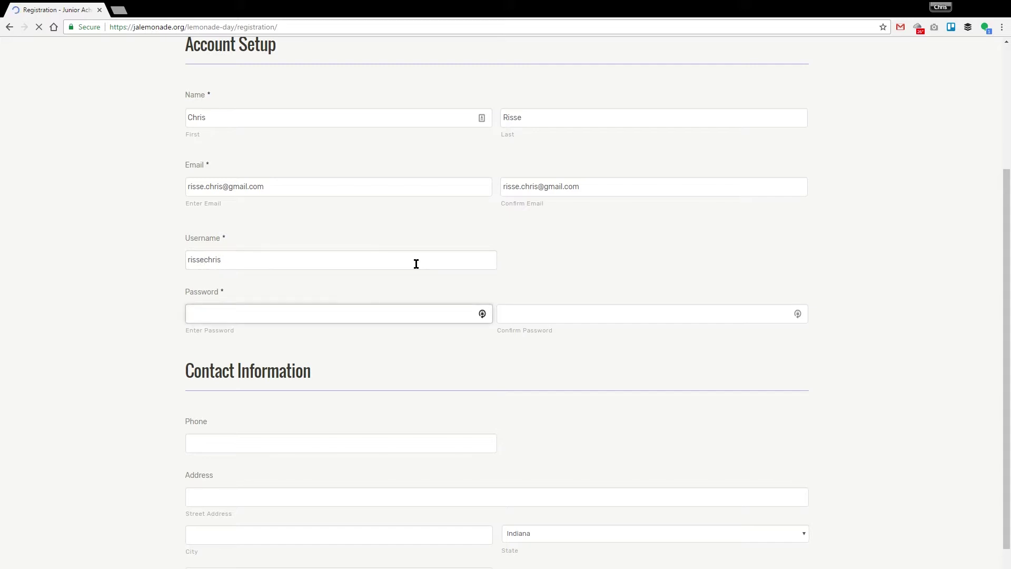
type("•••••••")
key("Tab")
type("••••••••")
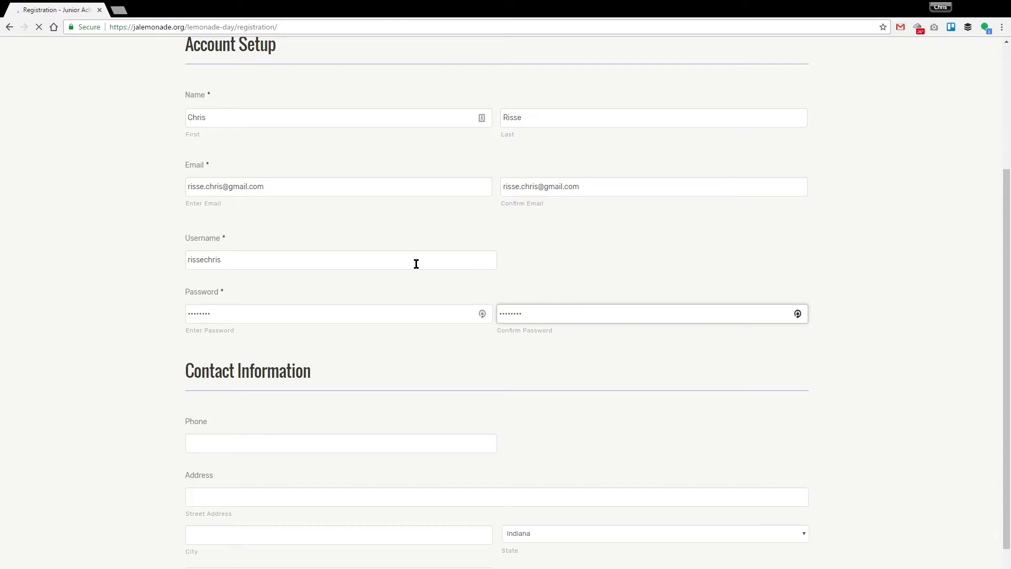
left_click(904, 331)
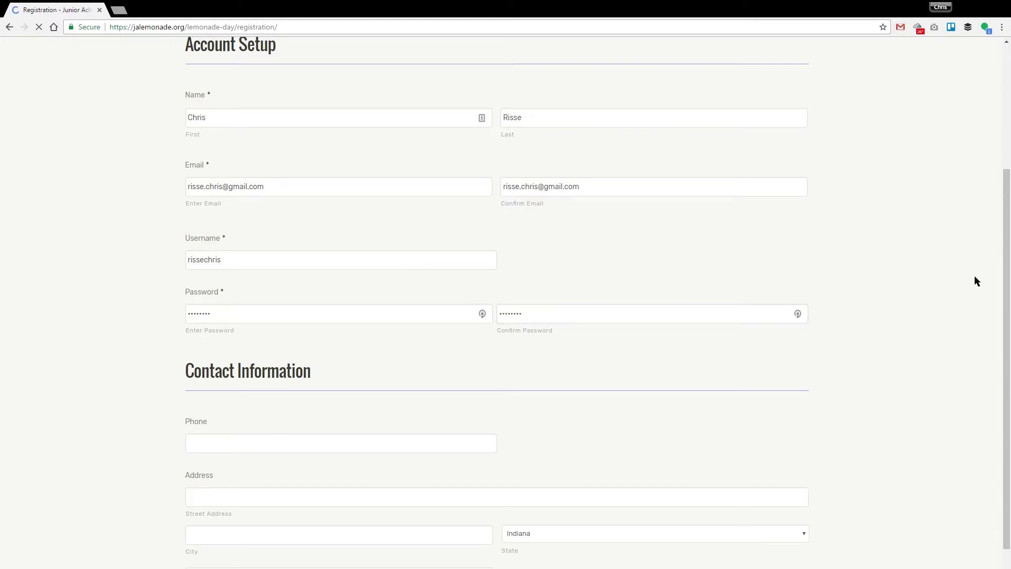
left_click_drag(1007, 280, 986, 370)
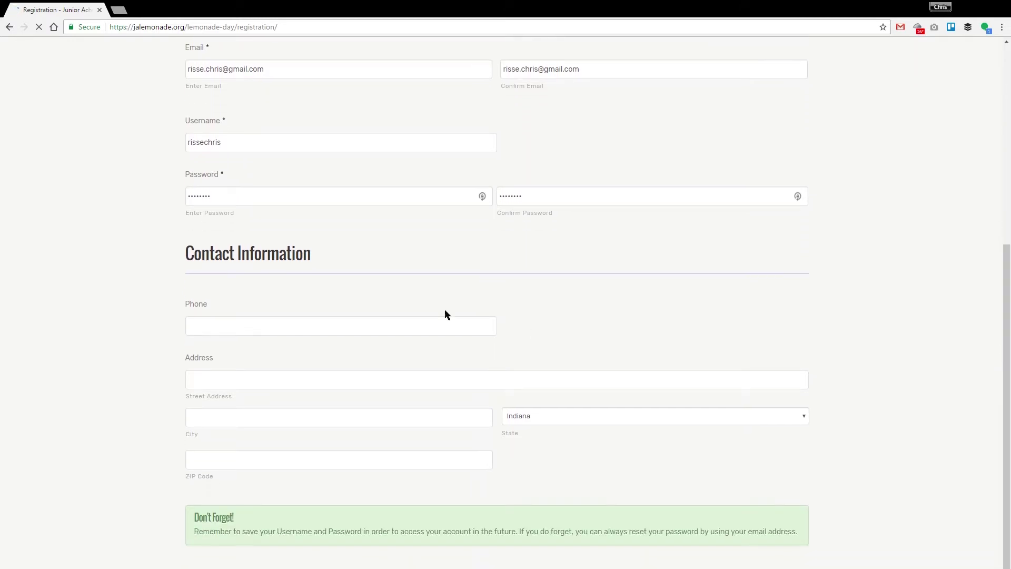
left_click(298, 327)
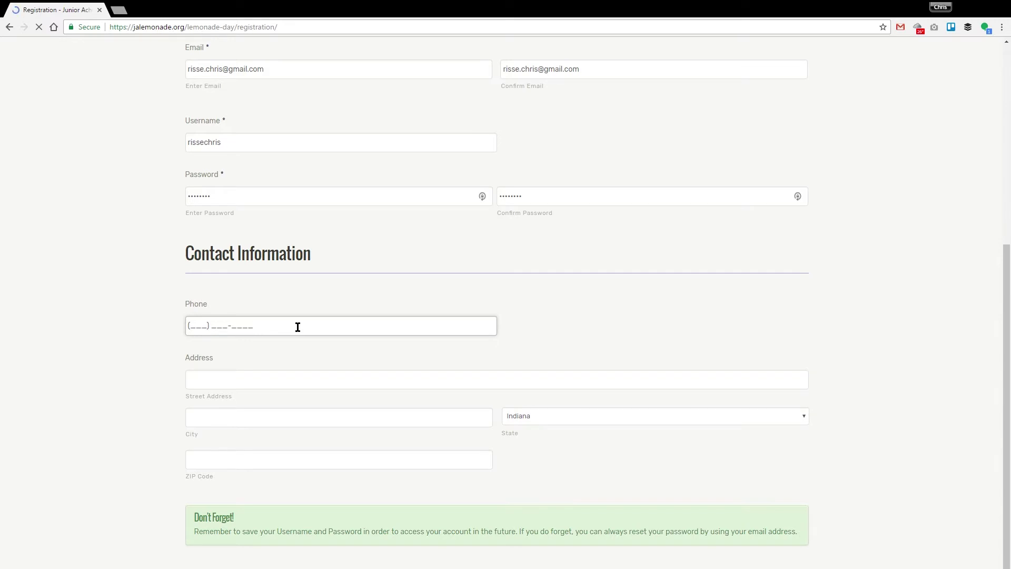
Fill in the contact phone number, street address, city and ZIP code
type("1234567890")
key("Tab")
type("123")
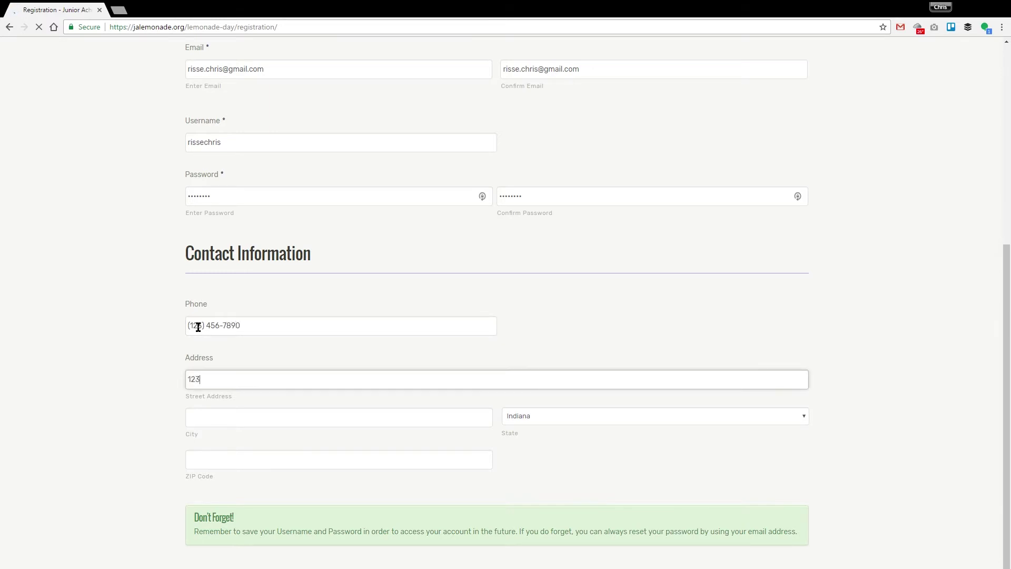
type("4 Test. St.")
key("Tab")
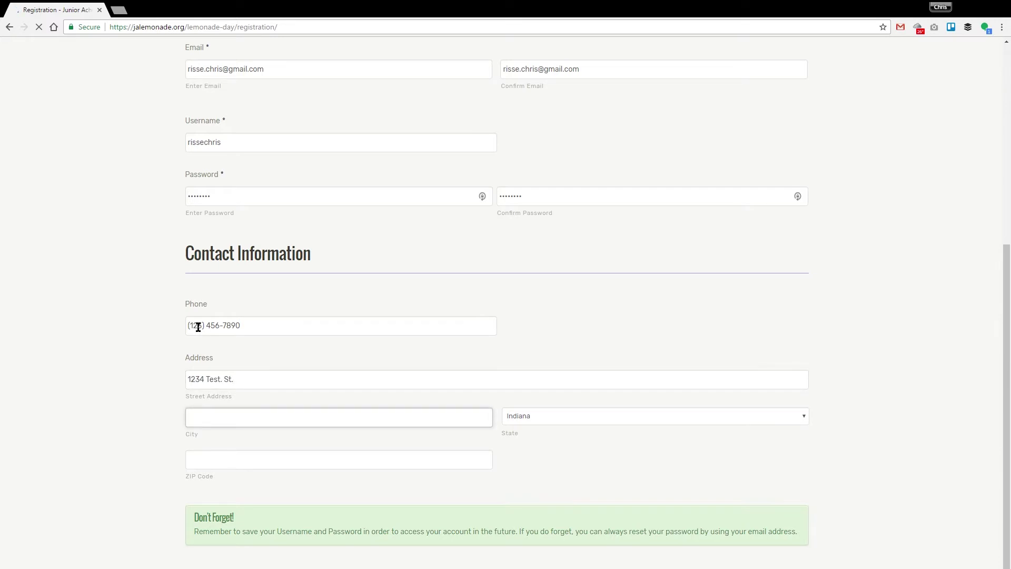
type("Goshen")
key("Tab")
key("Tab")
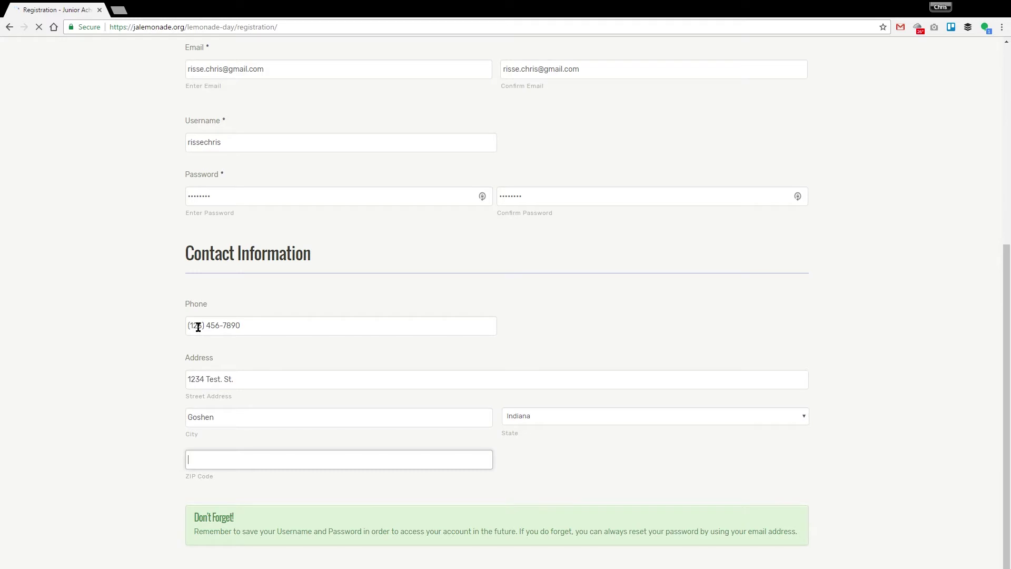
type("12345")
left_click(848, 462)
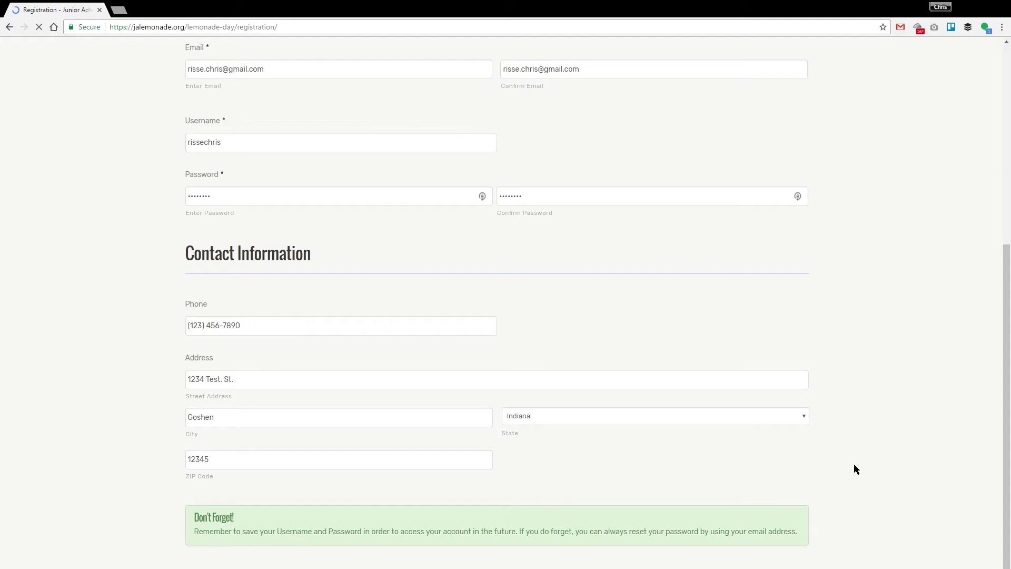
left_click_drag(194, 532, 362, 534)
Finish registering and reach My Account with the May 20, 2017 countdown
left_click(364, 538)
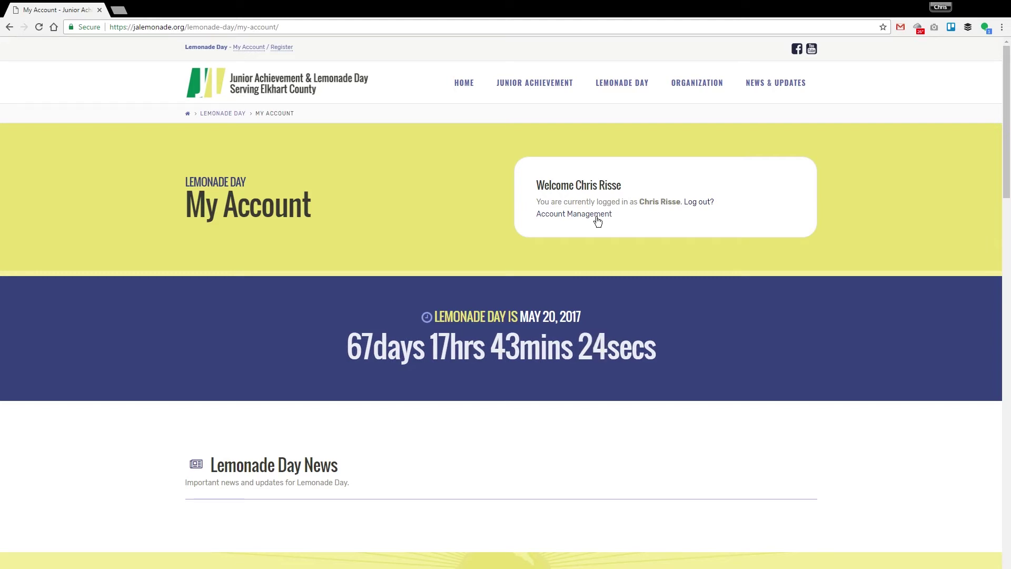
left_click(558, 216)
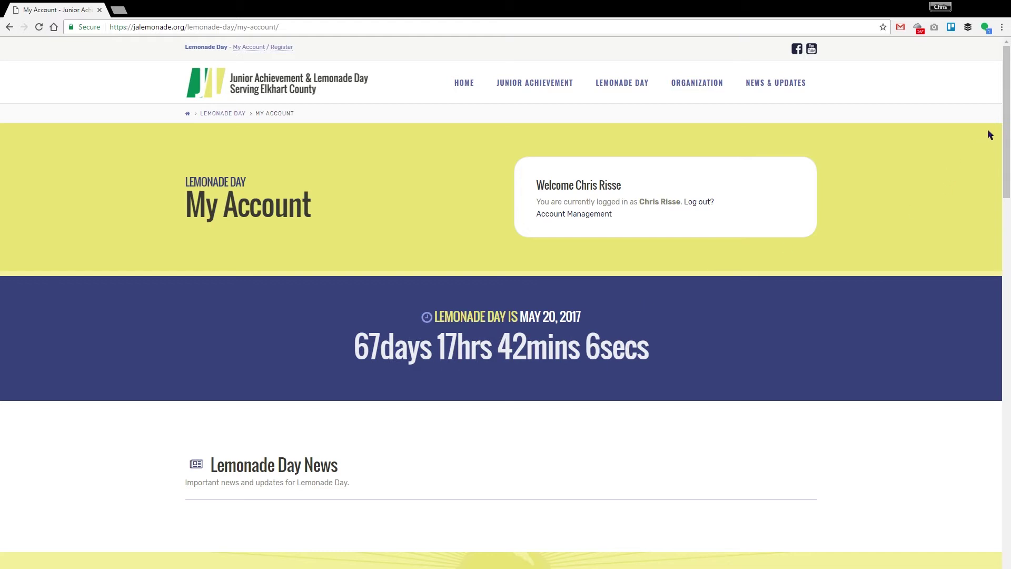
Scroll My Account to the Mentor Console listing Set Your Goals through Results & Accounting
scroll(998, 131, "down", 4)
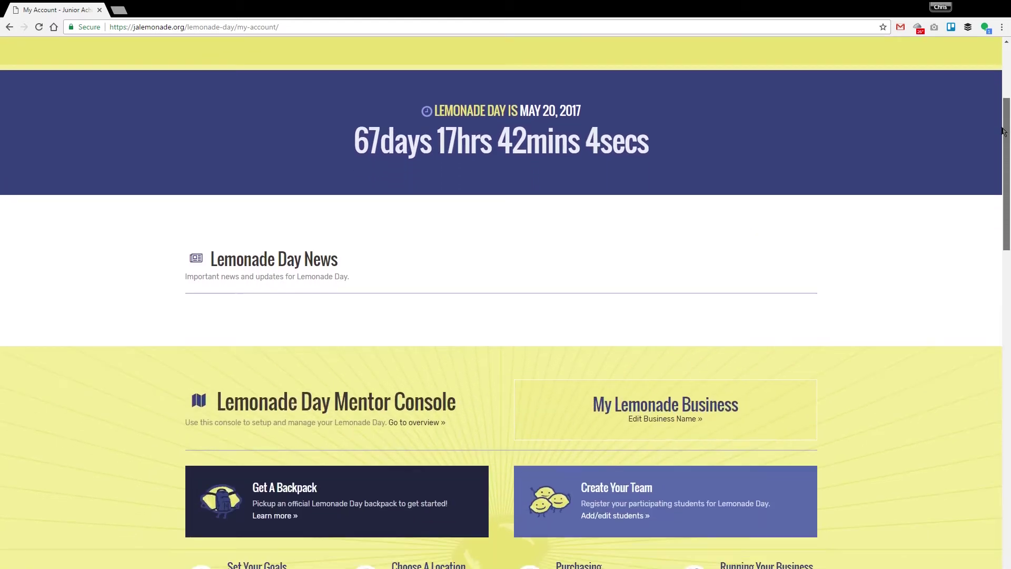
scroll(1000, 147, "down", 3)
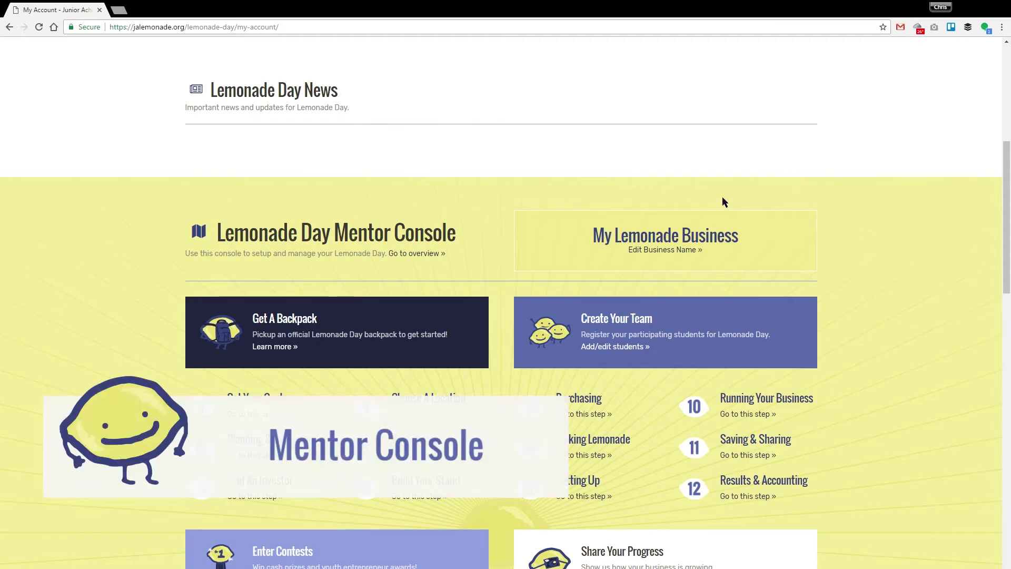
scroll(826, 258, "down", 3)
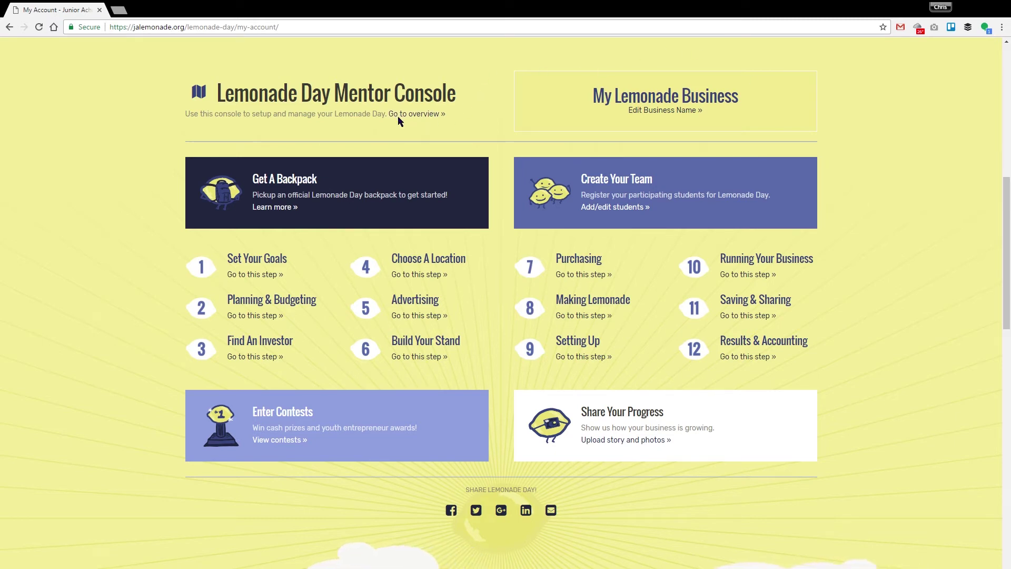
Read the Mentor Guide Overview's 'DON'T DO IT FOR THEM.' heading and mentor responsibilities
scroll(398, 119, "down", 1)
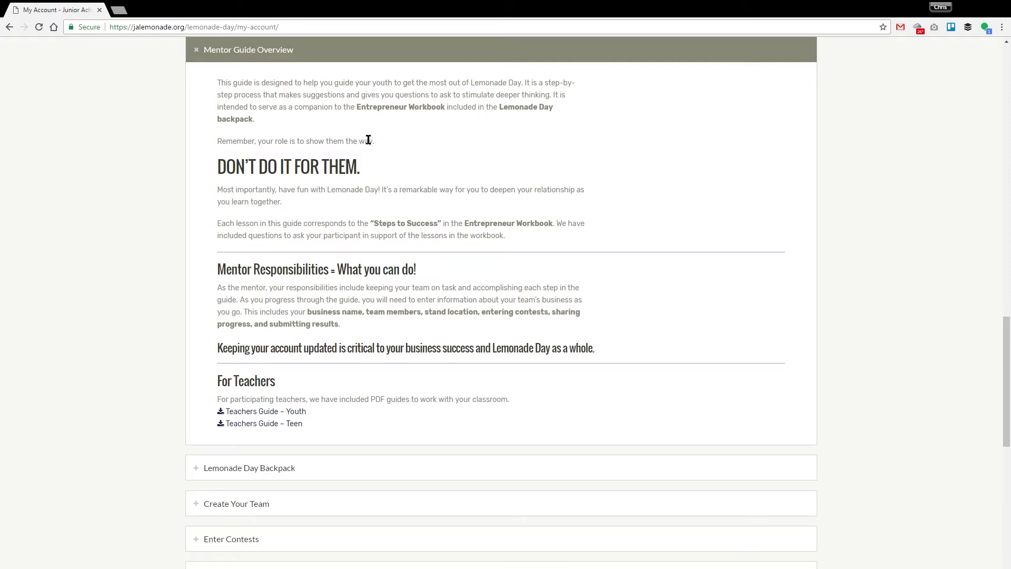
left_click_drag(218, 165, 361, 162)
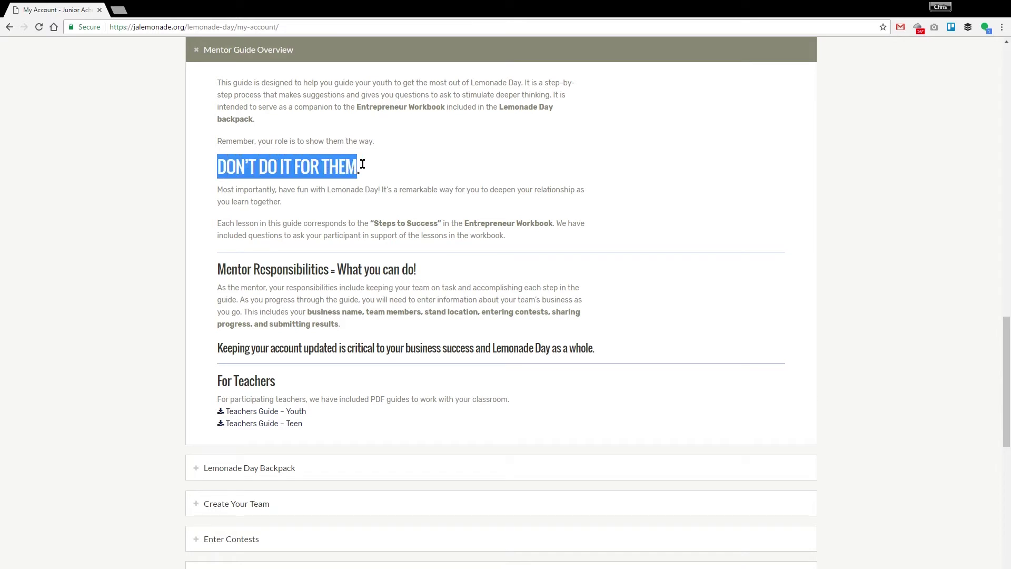
left_click(370, 167)
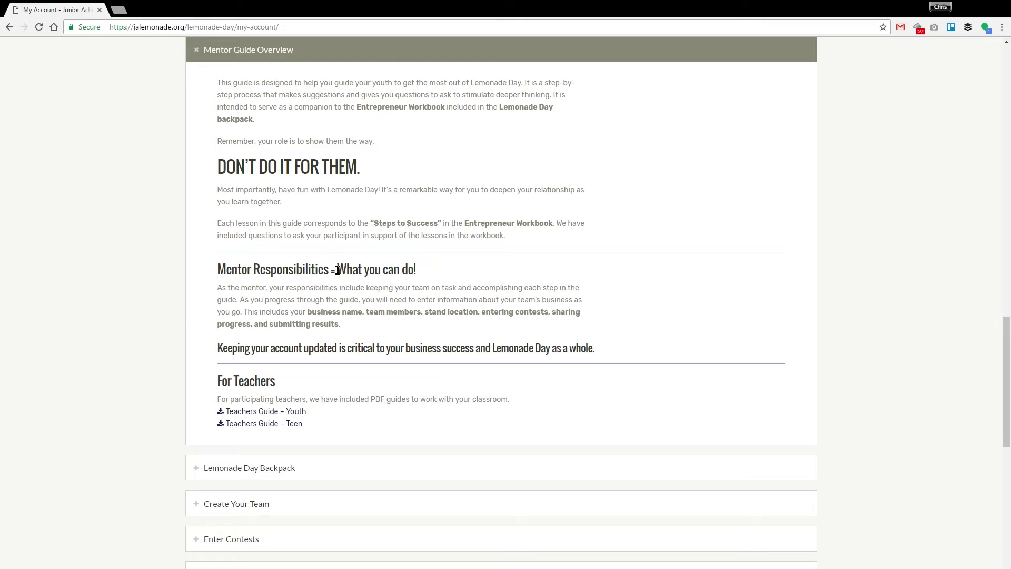
left_click_drag(212, 272, 420, 329)
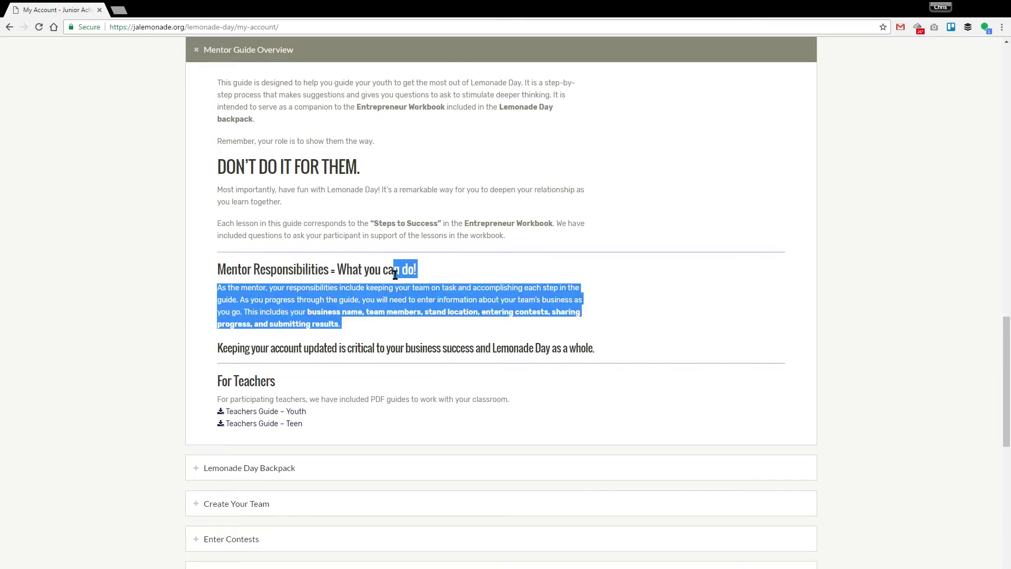
left_click(420, 330)
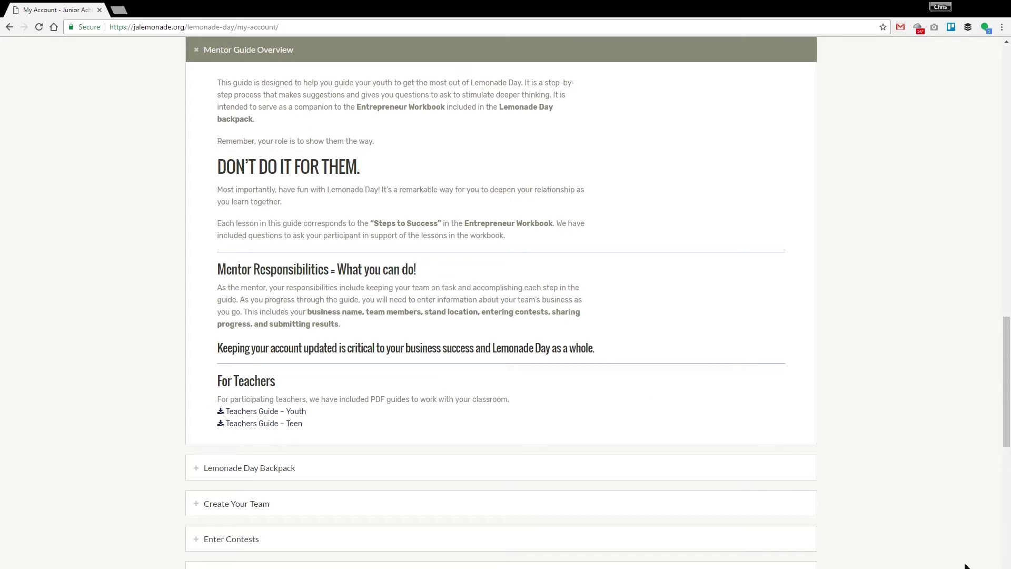
Collapse the Mentor Guide Overview and open Edit Business Name from the Mentor Console
left_click(491, 50)
scroll(906, 274, "up", 12)
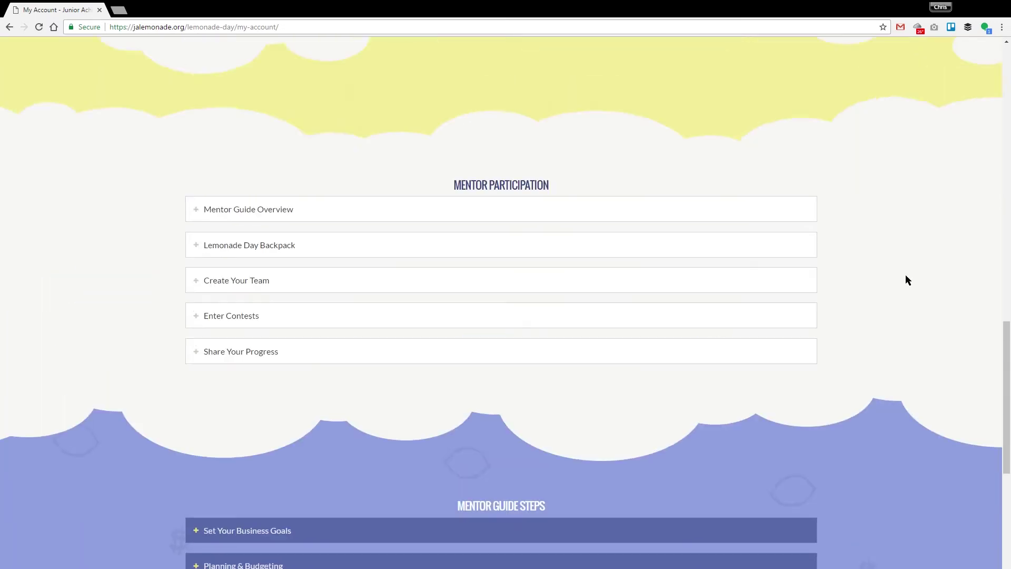
scroll(903, 266, "up", 2)
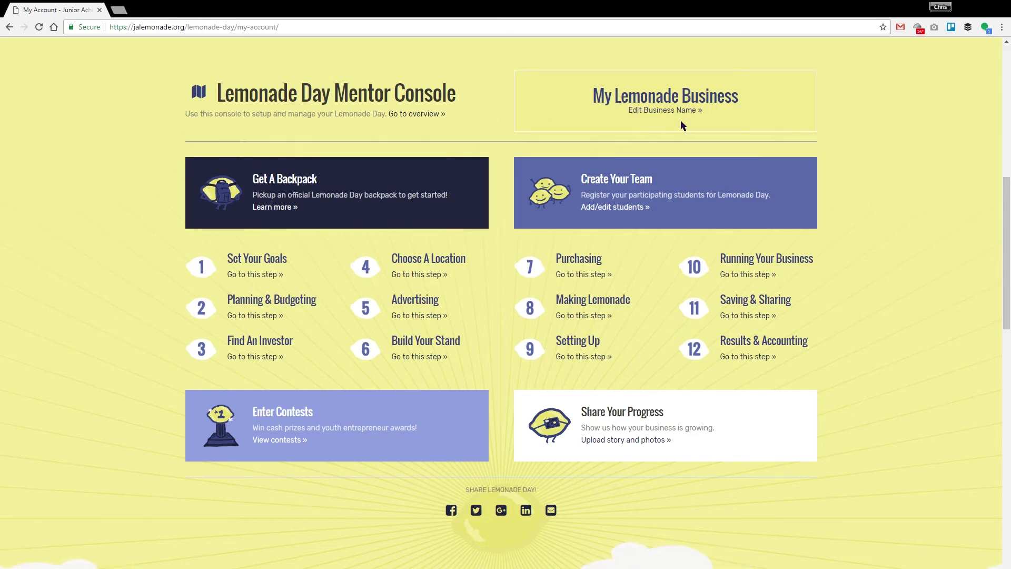
left_click(683, 111)
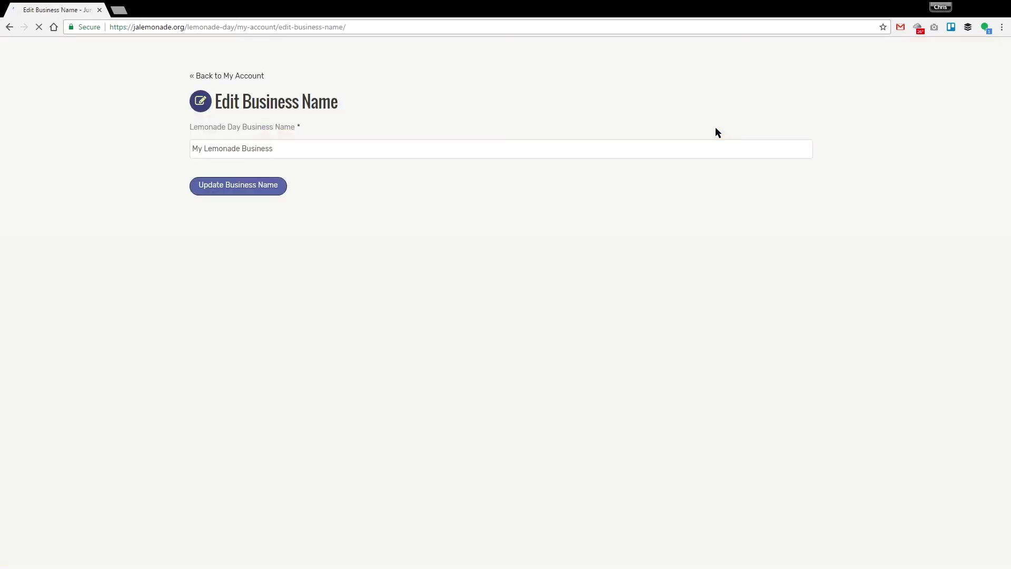
Replace 'My Lemonade Business' with the mentor's own Lemonade Day business name
left_click_drag(323, 149, 158, 148)
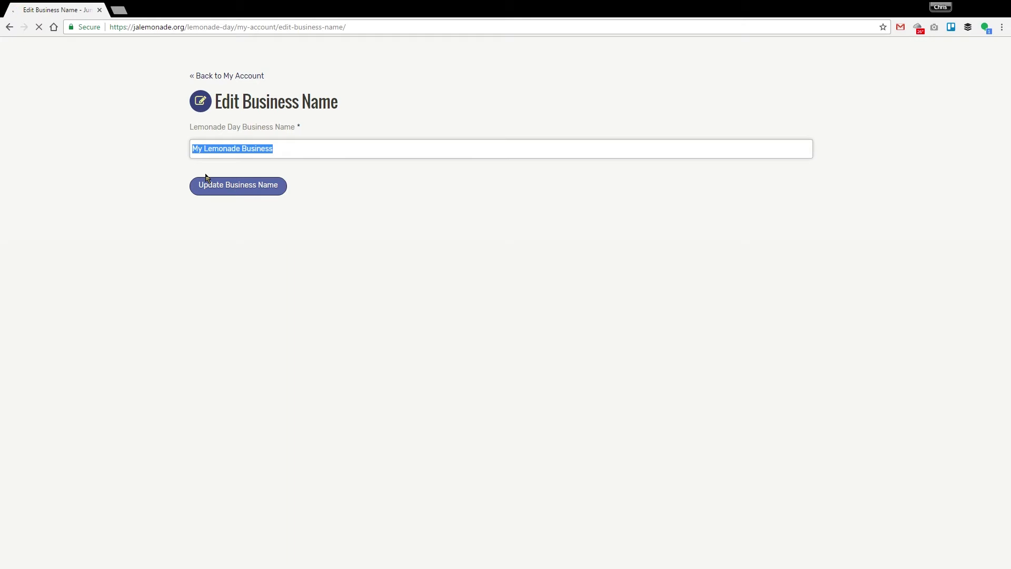
type("Chris")
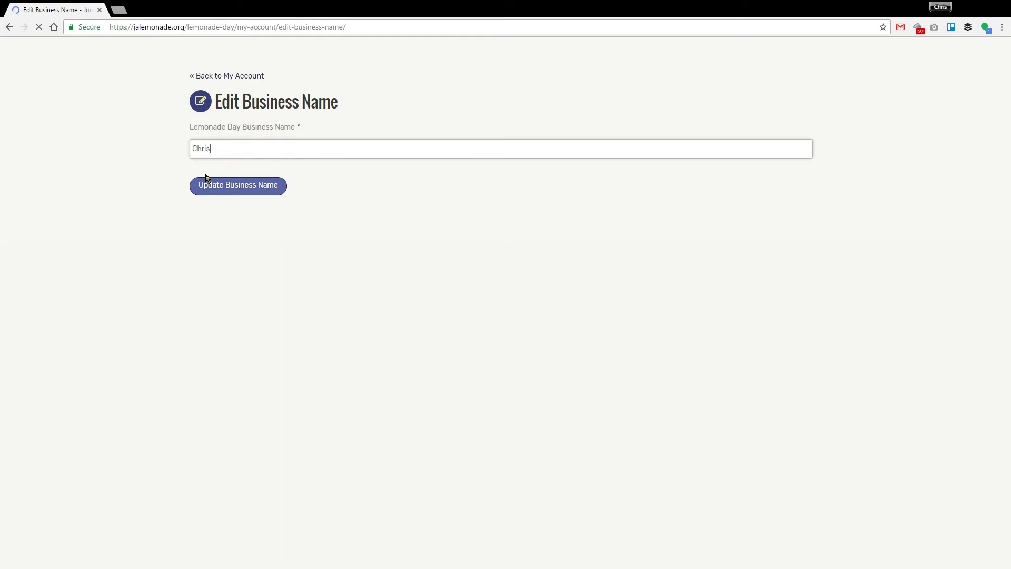
type("' Lemonade Day Business")
Update the business name and confirm it appears in the Mentor Console
left_click(232, 191)
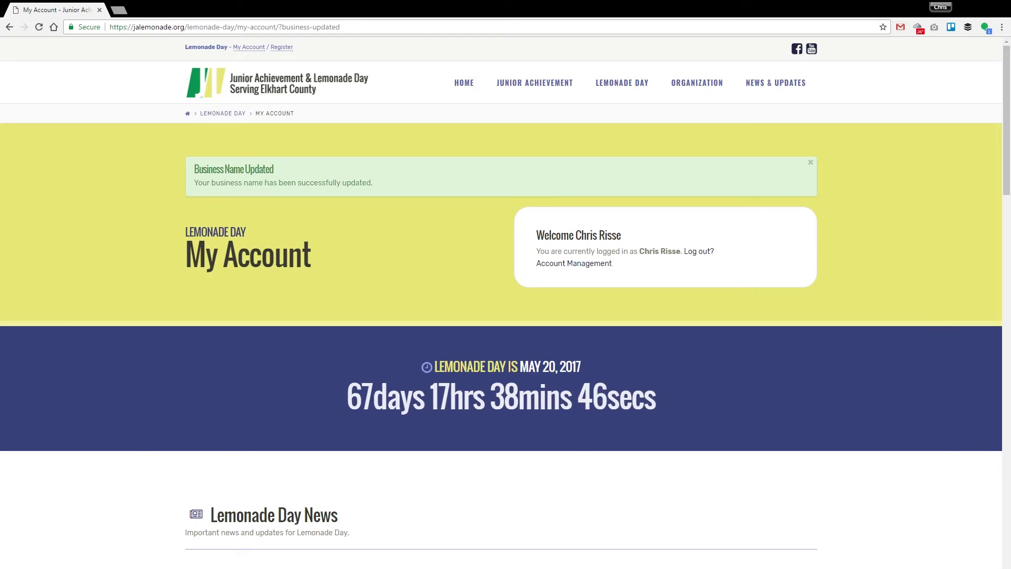
scroll(948, 414, "down", 10)
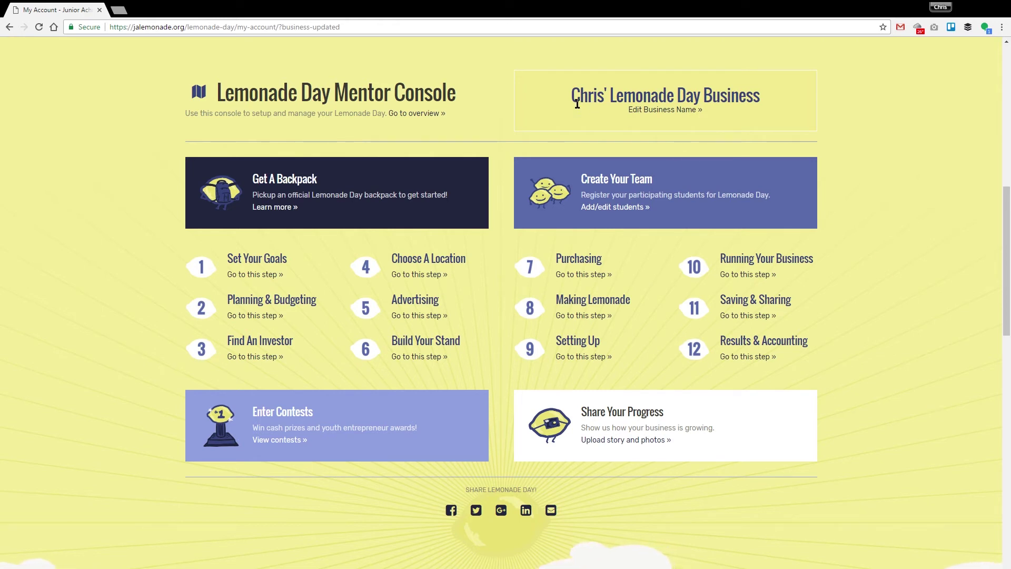
left_click_drag(567, 99, 761, 96)
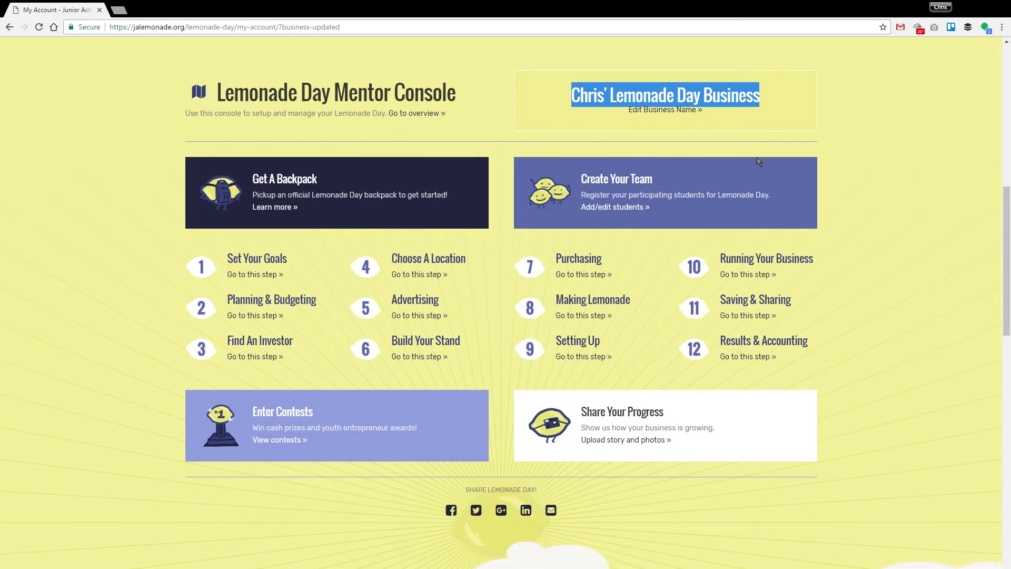
left_click(817, 113)
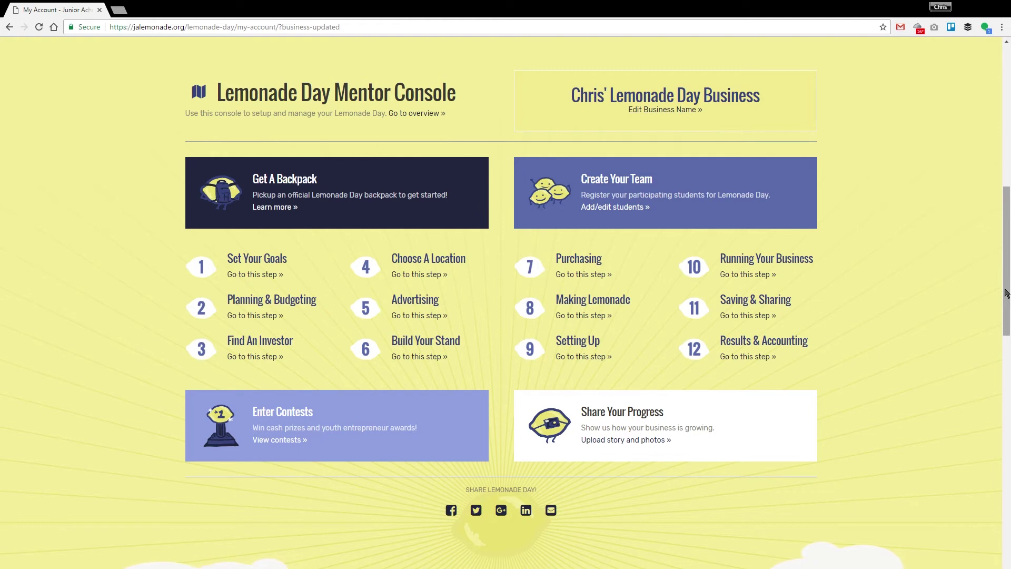
left_click_drag(1005, 294, 1006, 254)
scroll(729, 230, "up", 3)
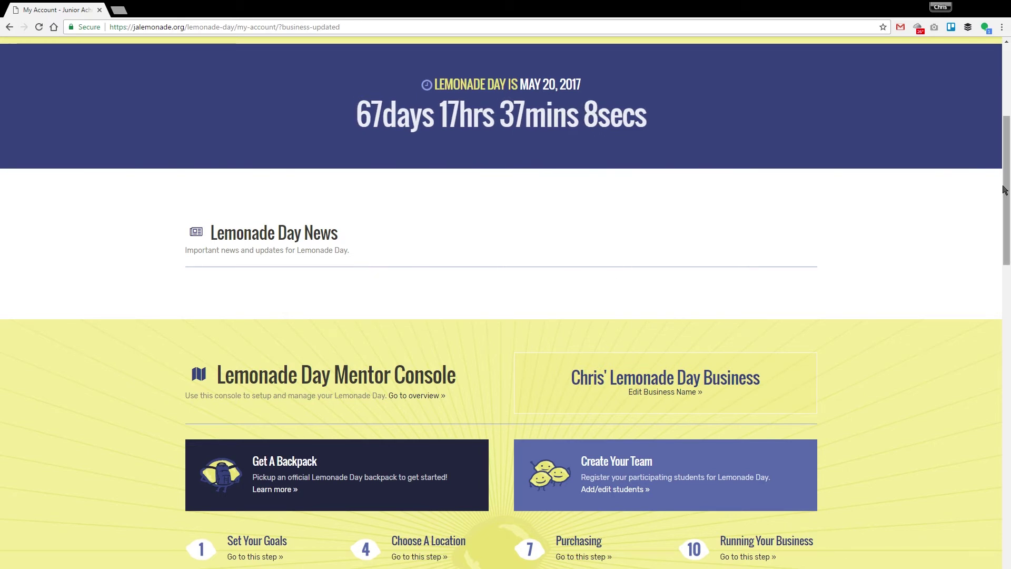
scroll(992, 237, "down", 6)
scroll(997, 272, "up", 1)
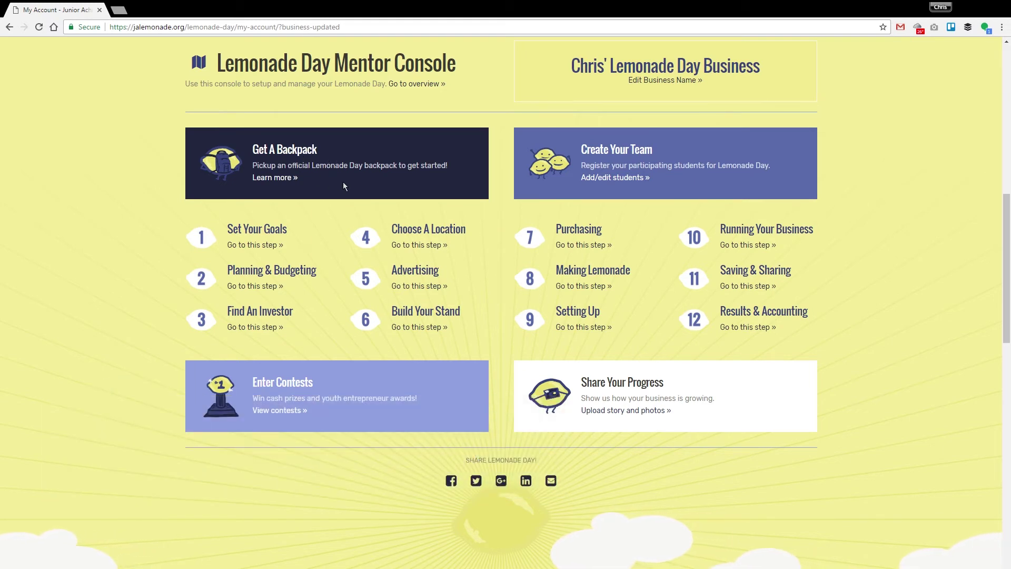
Expand the Lemonade Day Backpack details and highlight what the backpack contains
left_click(275, 178)
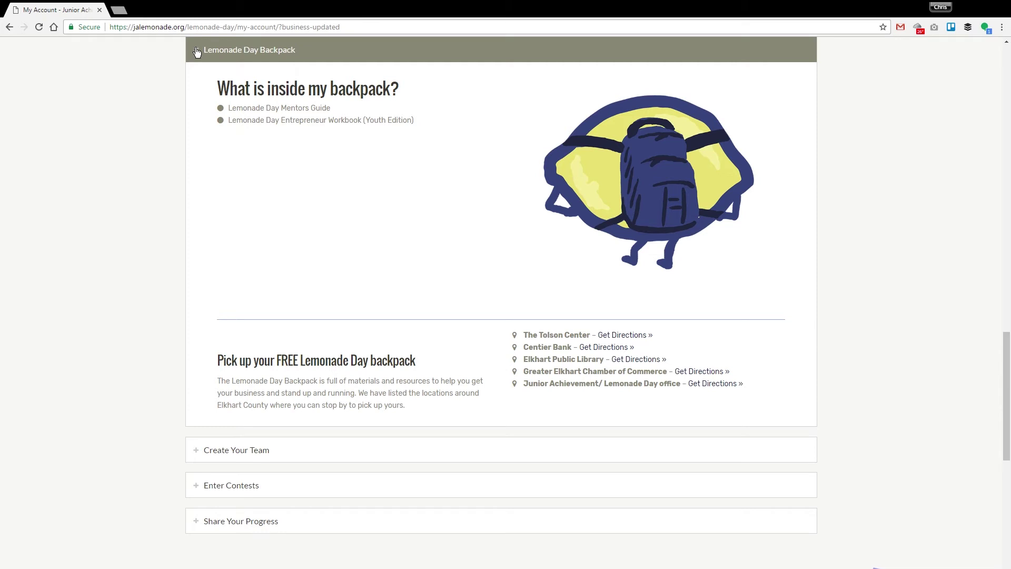
left_click_drag(197, 51, 582, 307)
left_click(334, 155)
Collapse the Lemonade Day Backpack section and scroll back up to the Mentor Guide Steps
left_click(363, 59)
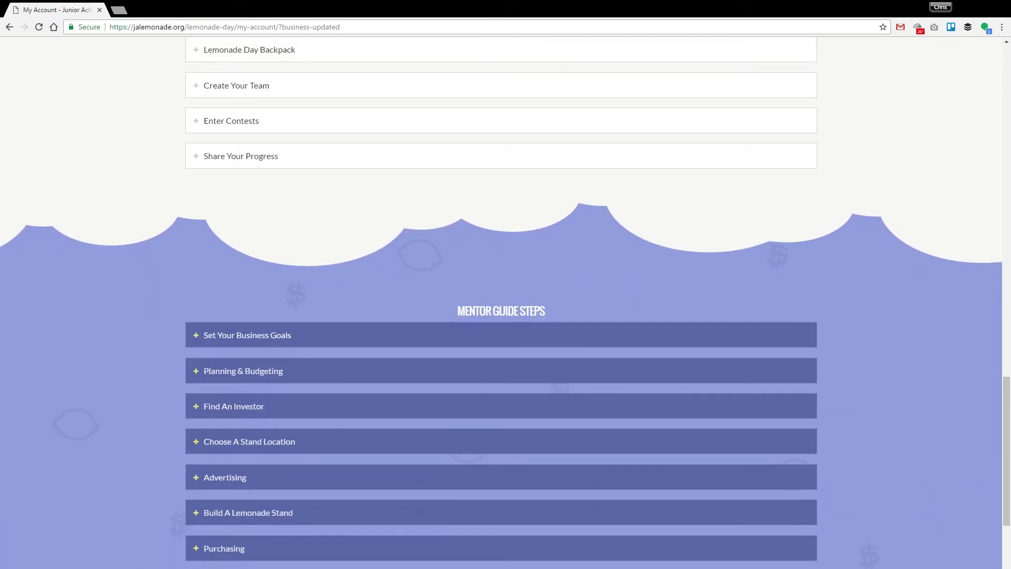
scroll(977, 444, "up", 15)
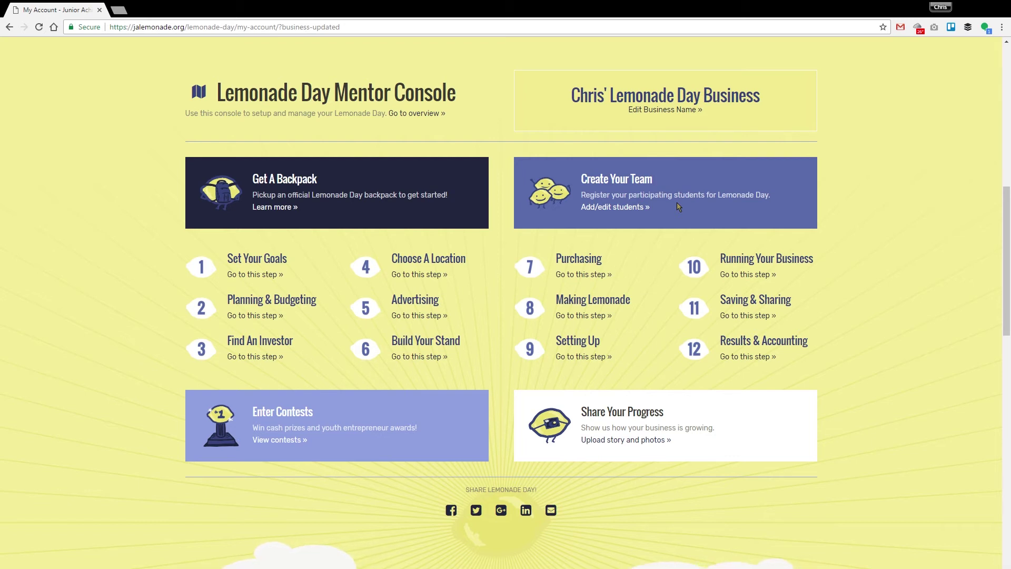
Open Manage Students under Create Your Team and start a new student entry
left_click(621, 209)
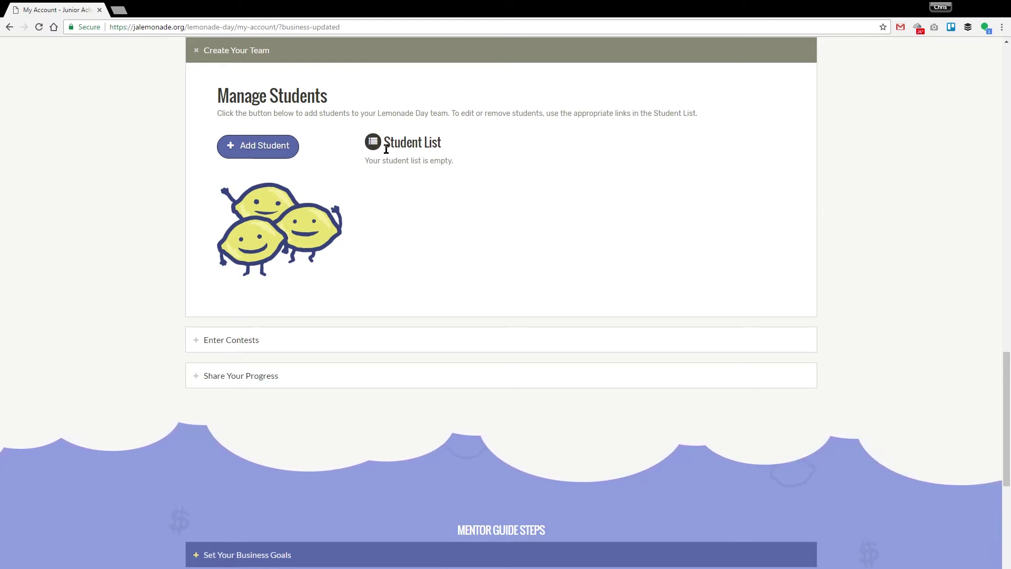
left_click(251, 149)
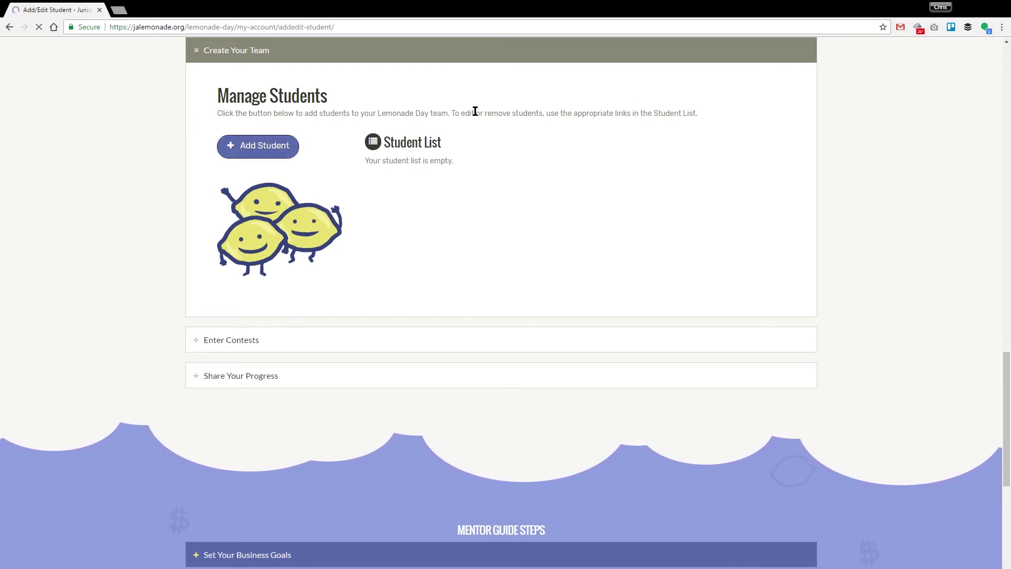
Leave the Add/Edit Student form blank and return to My Account
left_click(448, 151)
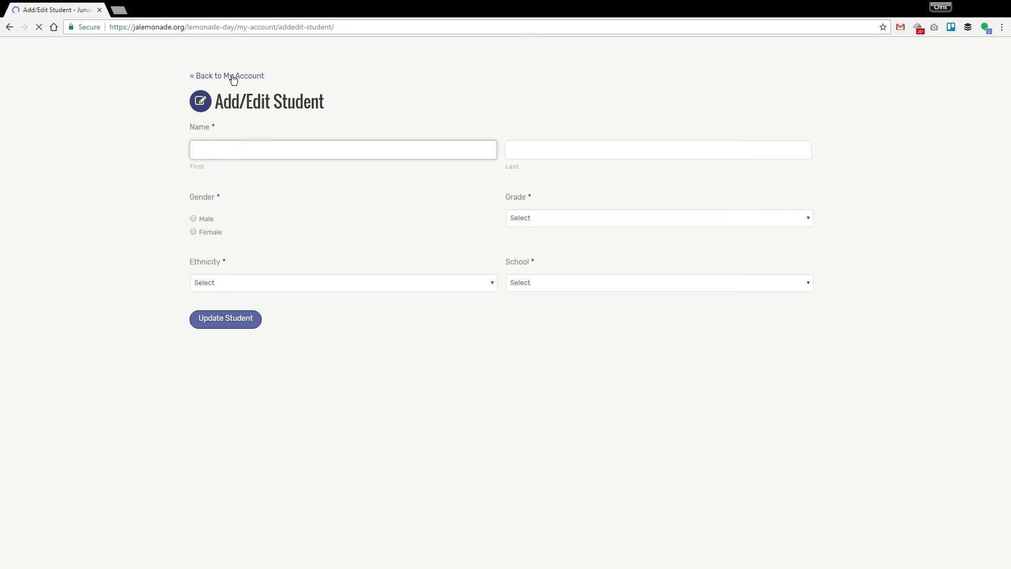
left_click(233, 77)
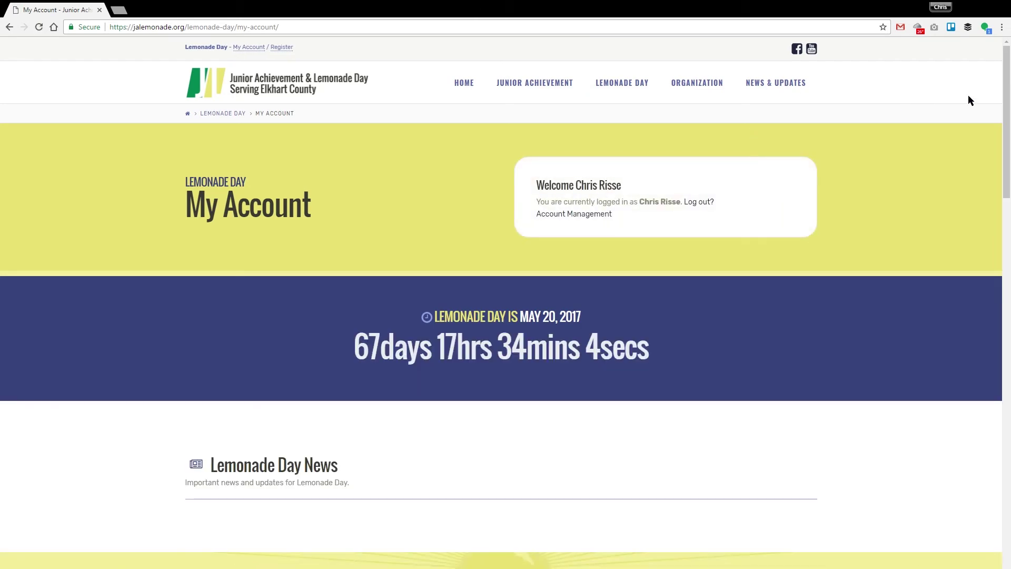
Review the empty Student List under Create Your Team, then scroll up to the Mentor Console
left_click_drag(1006, 66, 990, 208)
left_click(628, 140)
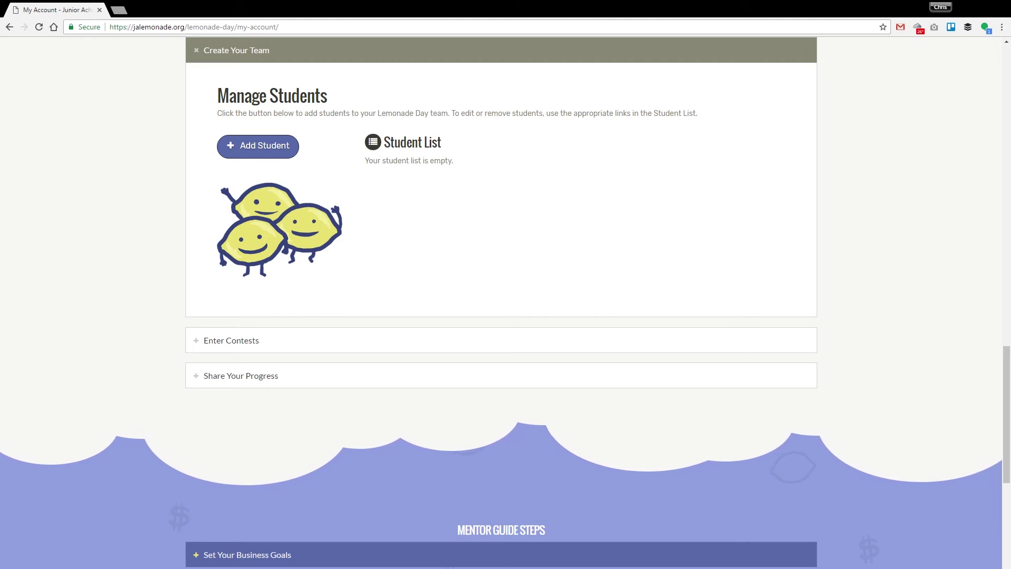
scroll(886, 327, "up", 15)
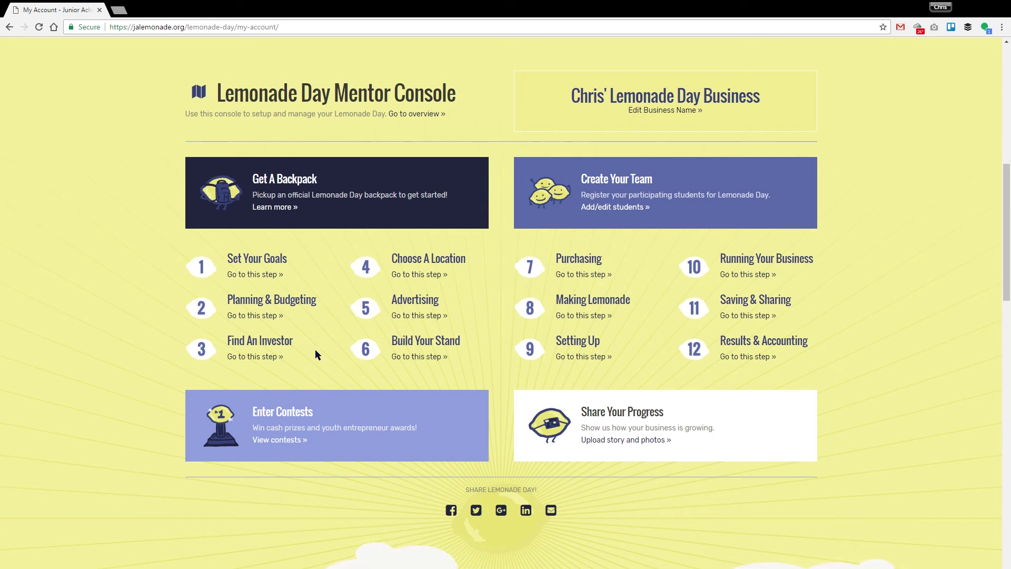
Expand Step 3 Find An Investor, read its Sample Investor Contract, then collapse it
left_click(262, 315)
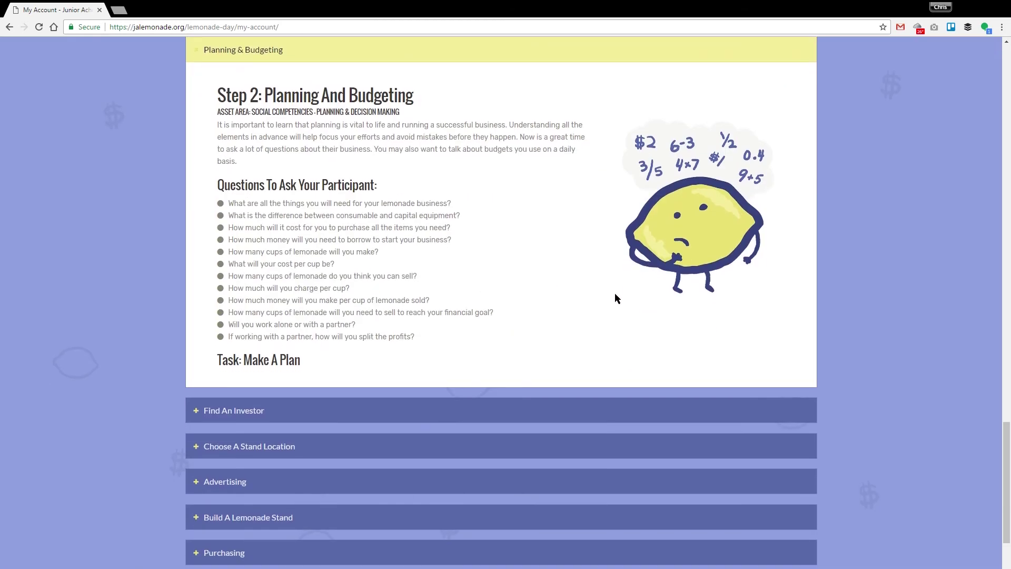
left_click(290, 410)
scroll(804, 430, "down", 2)
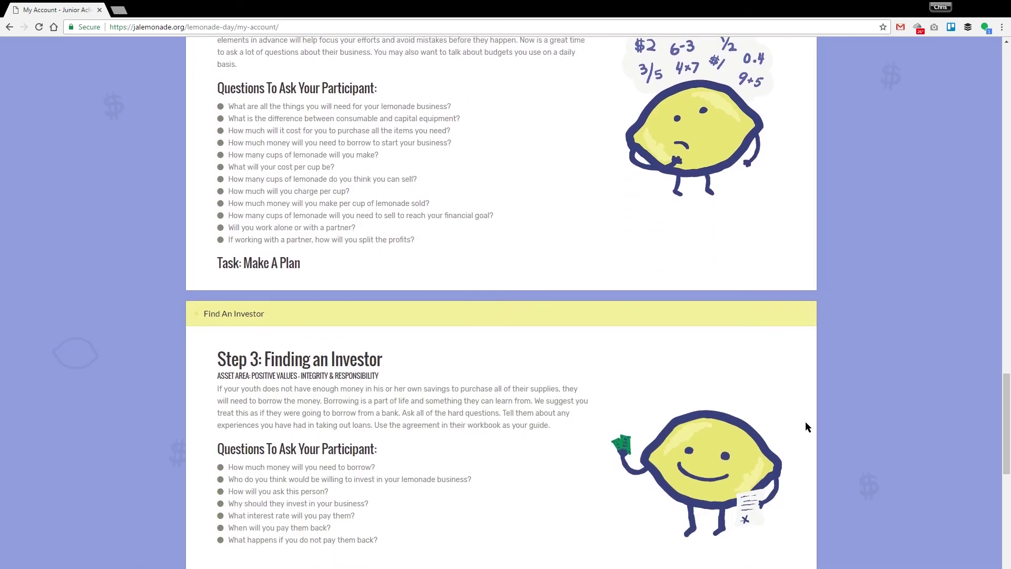
mouse_move(1006, 415)
left_mouse_down()
mouse_move(1006, 376)
mouse_move(1003, 413)
left_mouse_up()
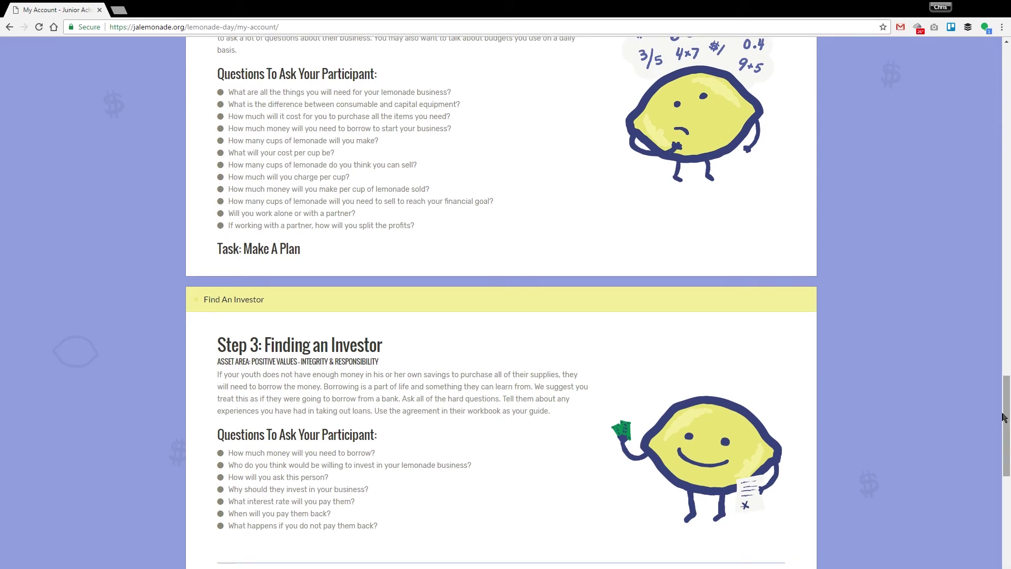
left_click_drag(1003, 417, 1003, 457)
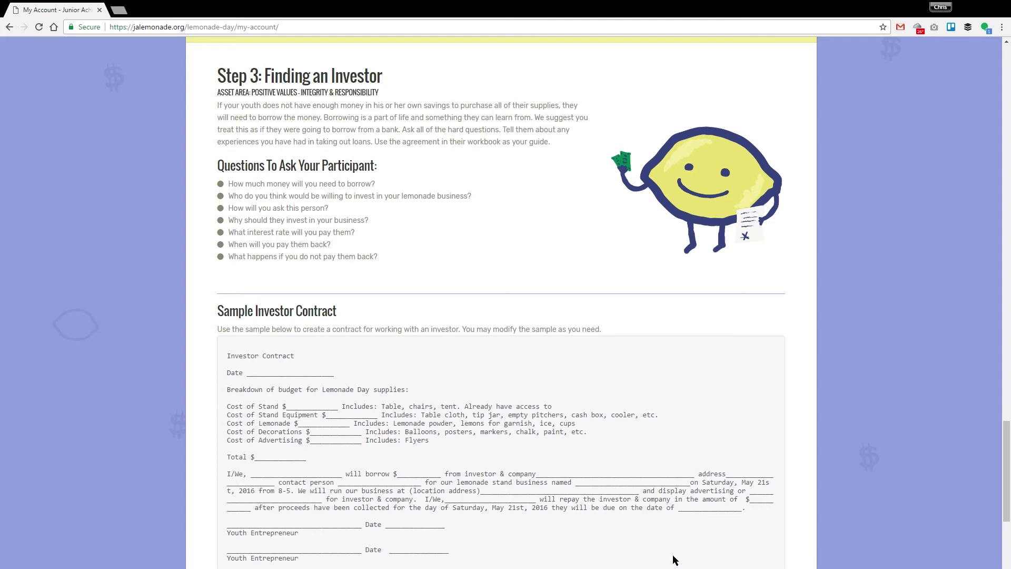
scroll(390, 137, "up", 1)
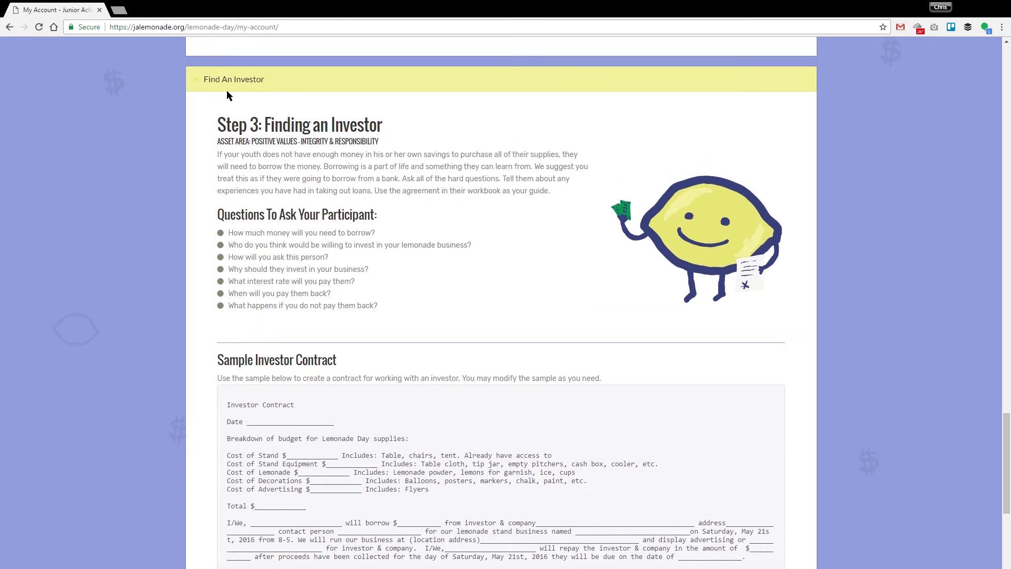
left_click(228, 85)
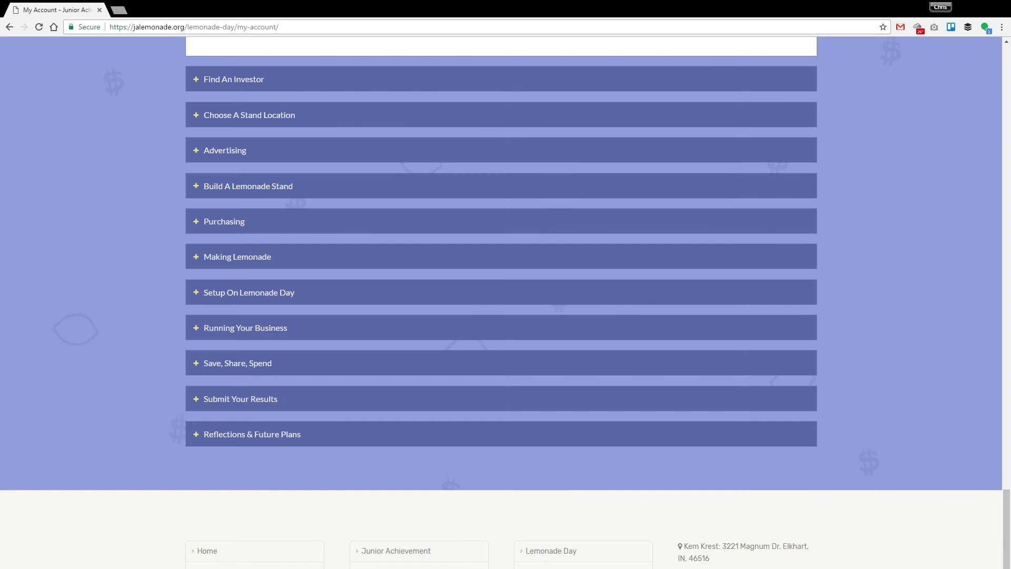
Open step 4 Choose A Location from the Mentor Console and begin a new stand location
scroll(476, 280, "up", 15)
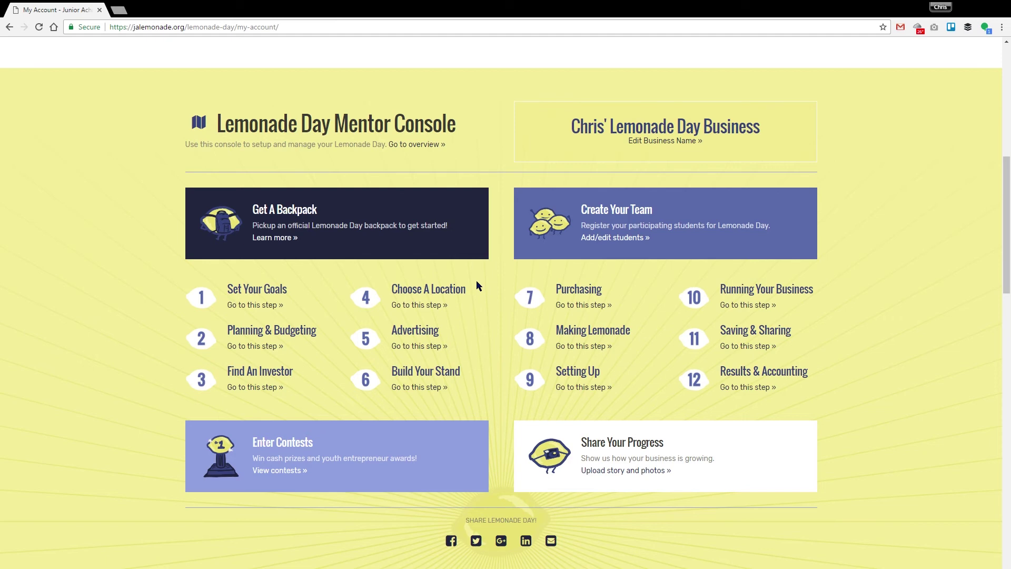
left_click(431, 305)
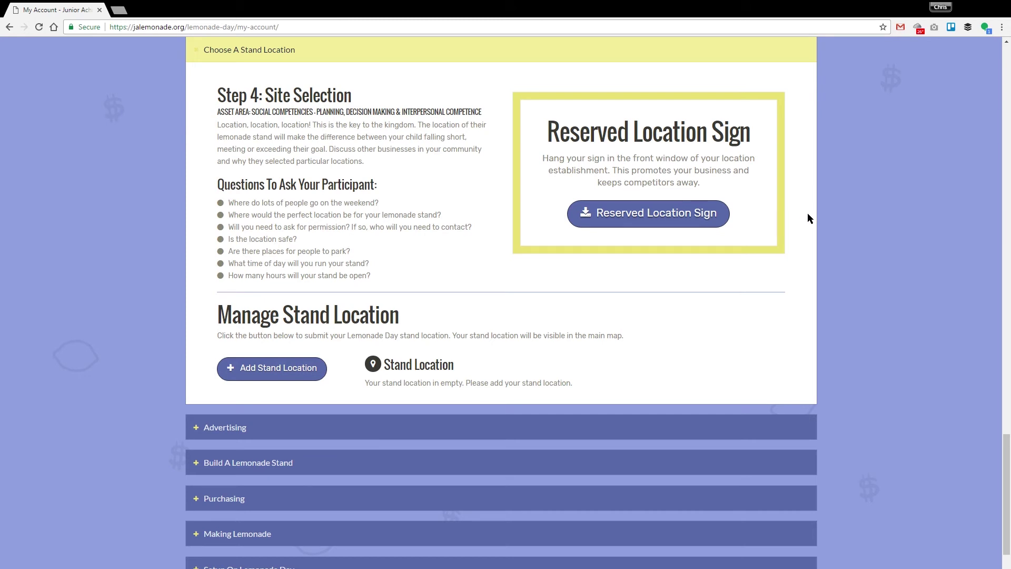
left_click(260, 372)
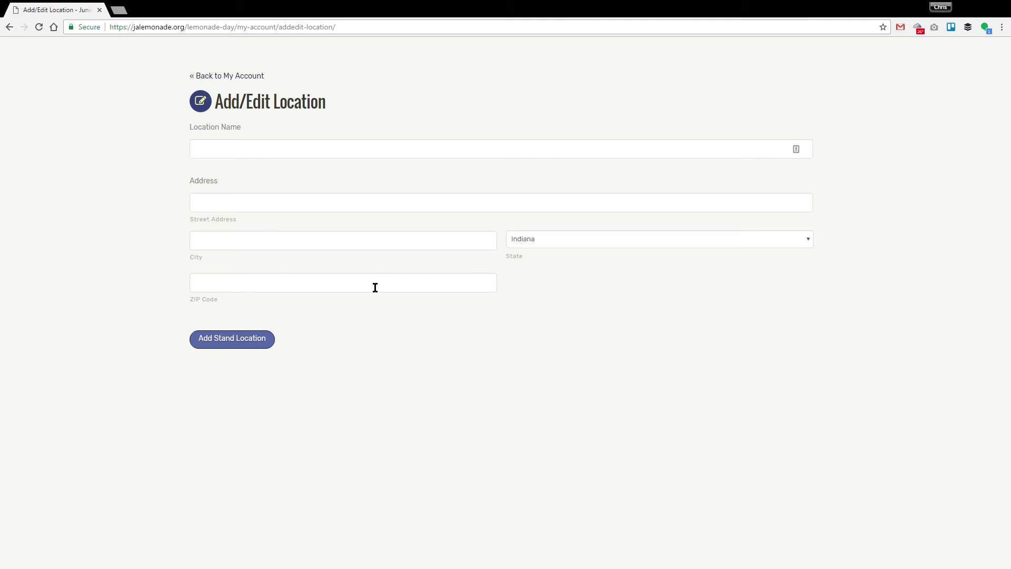
Save stand location 'Goshen Court house' at 111 E Jefferson St, Goshen, ZIP 46528
left_click(300, 152)
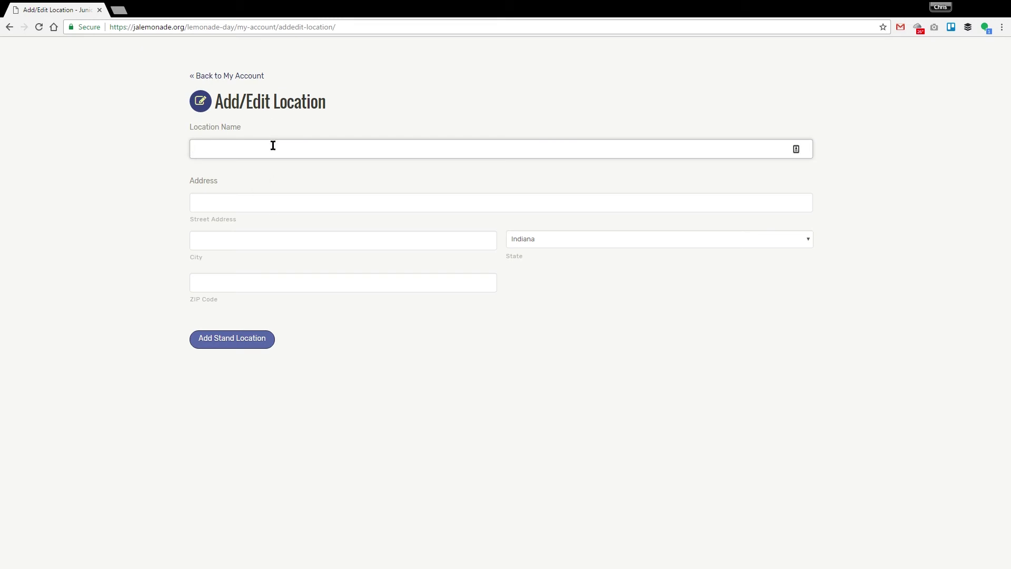
type("Goshen Court house")
key("Tab")
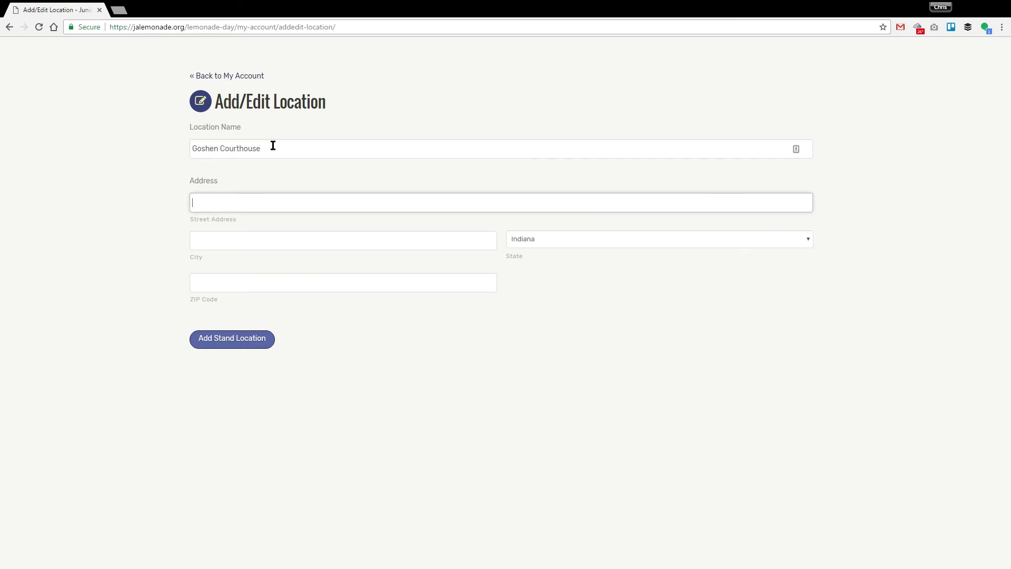
type("111 E Jefferson St.")
key("Tab")
type("Goshen")
key("Tab")
key("Tab")
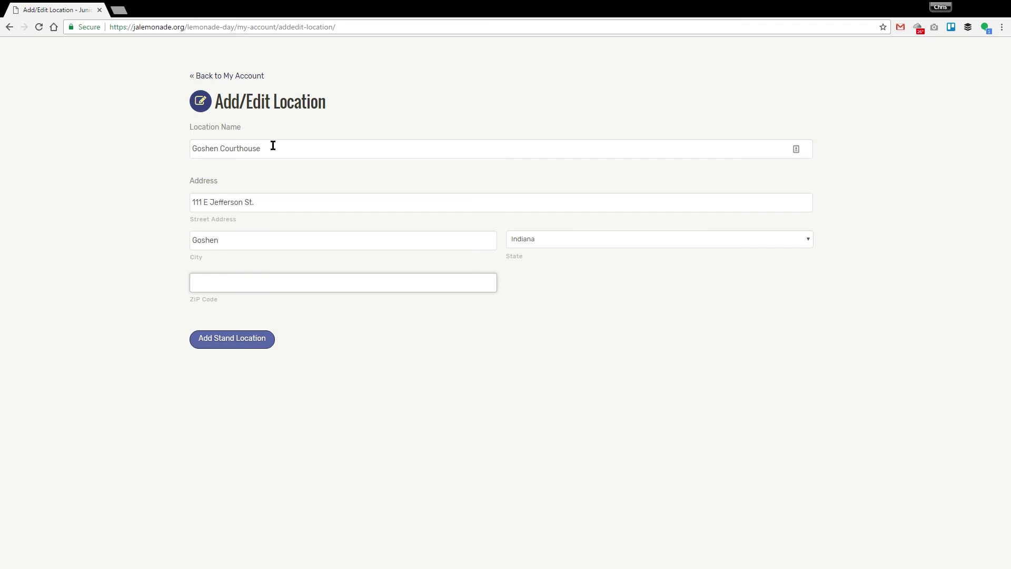
type("46528")
left_click(253, 342)
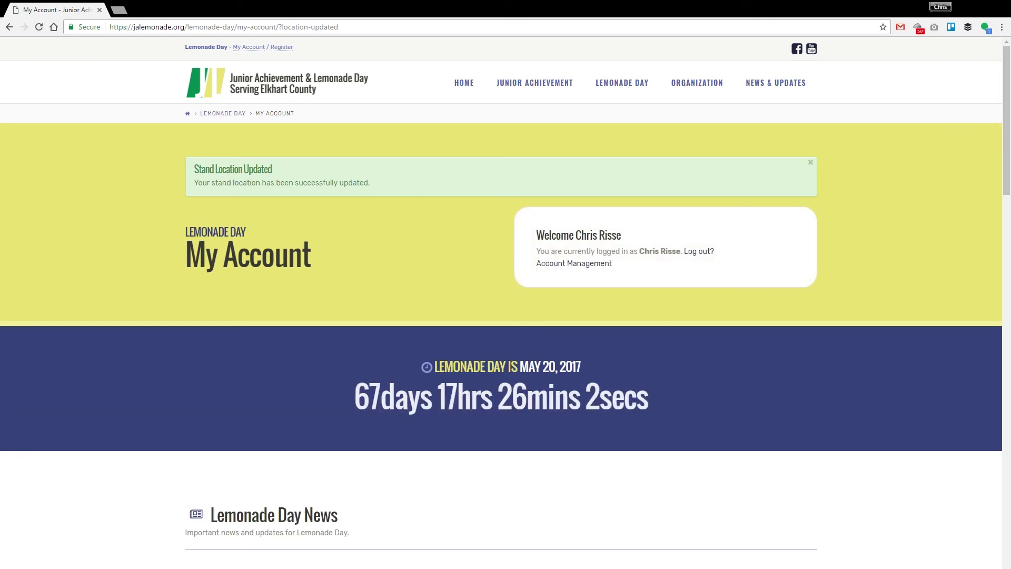
Confirm Goshen Courthouse is listed under step 4's stand location, then go to the main Lemonade Day page
scroll(906, 352, "down", 10)
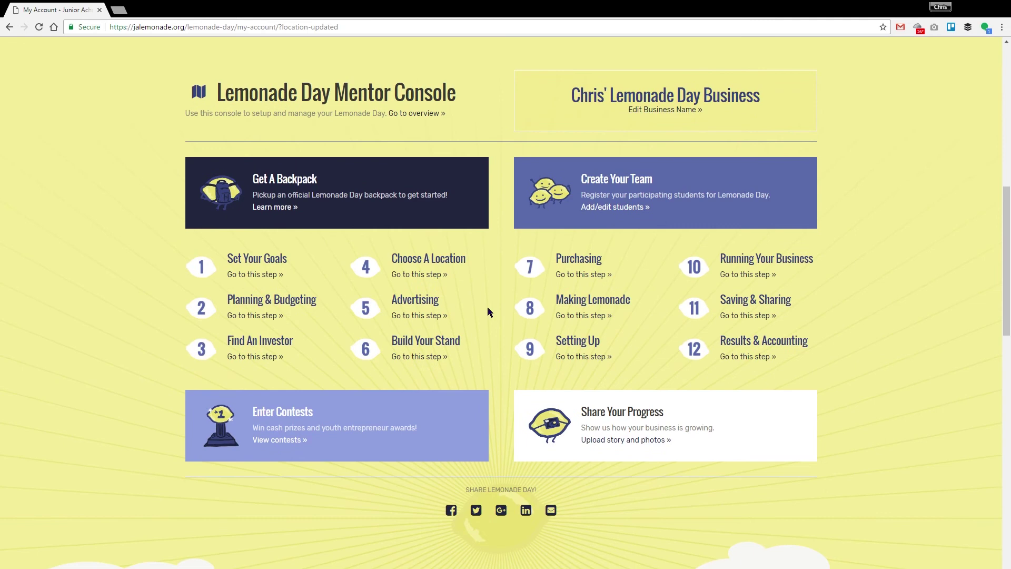
left_click(417, 274)
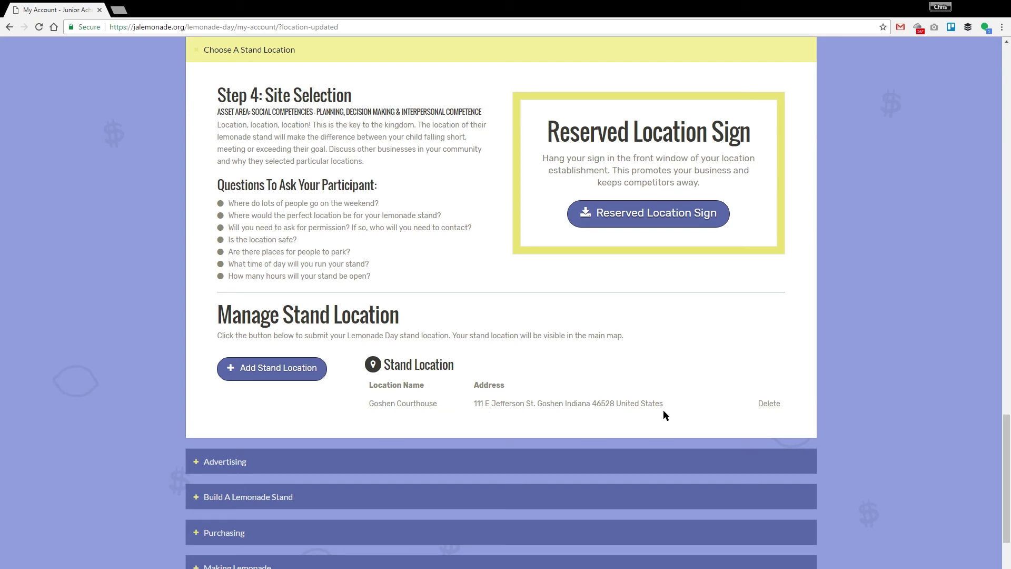
left_click_drag(1006, 418, 1006, 50)
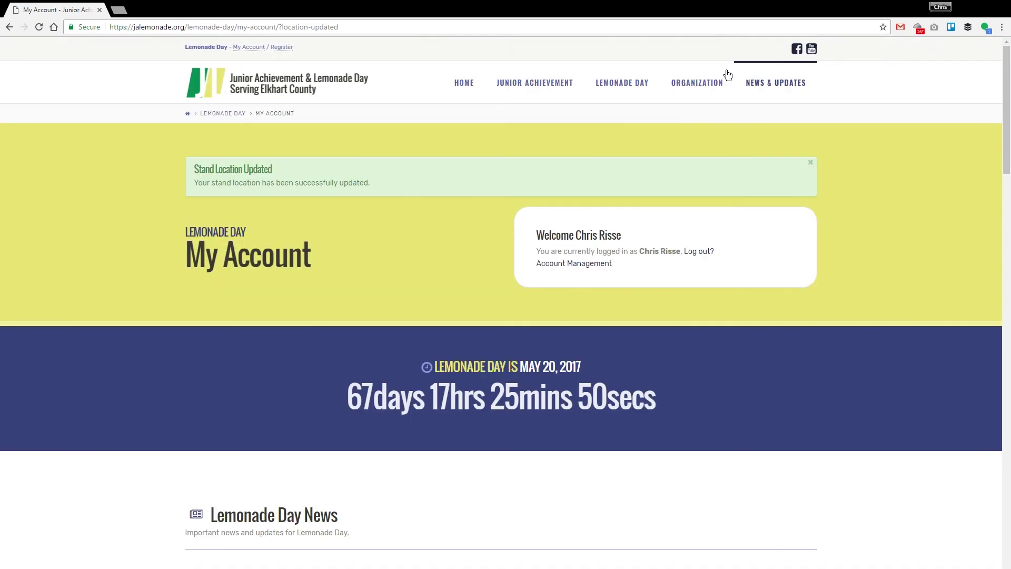
left_click(636, 86)
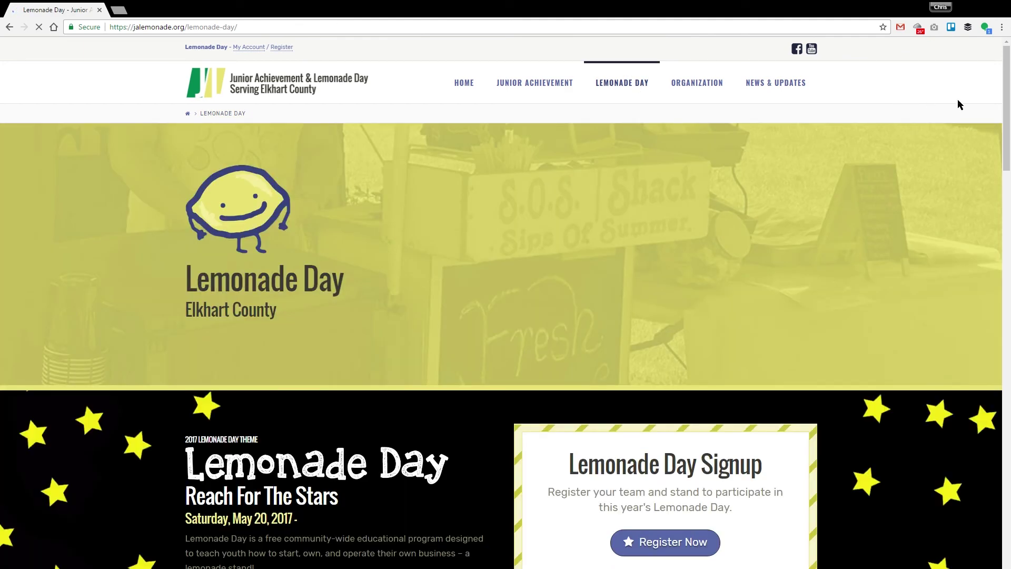
scroll(985, 212, "down", 12)
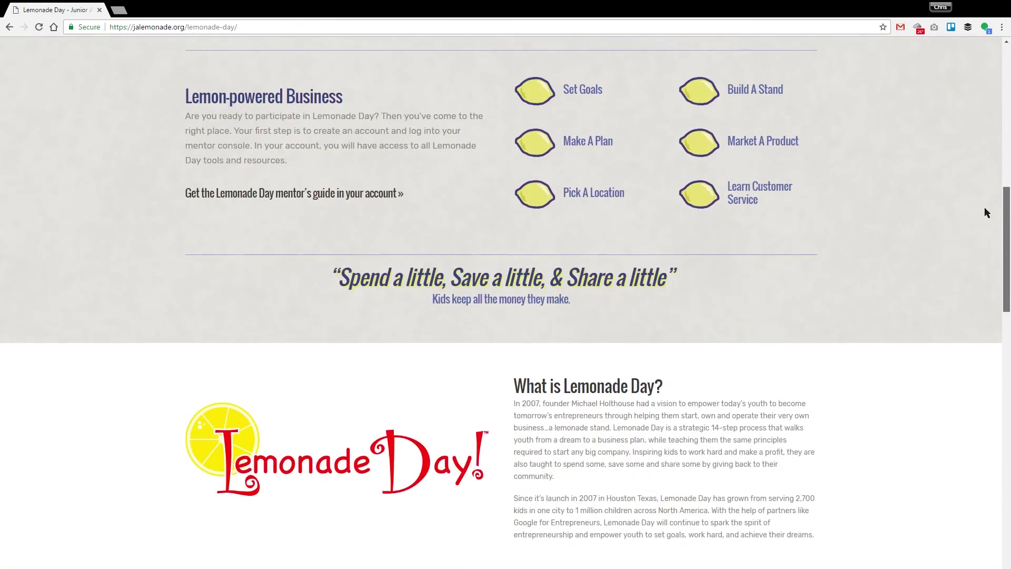
scroll(986, 212, "down", 13)
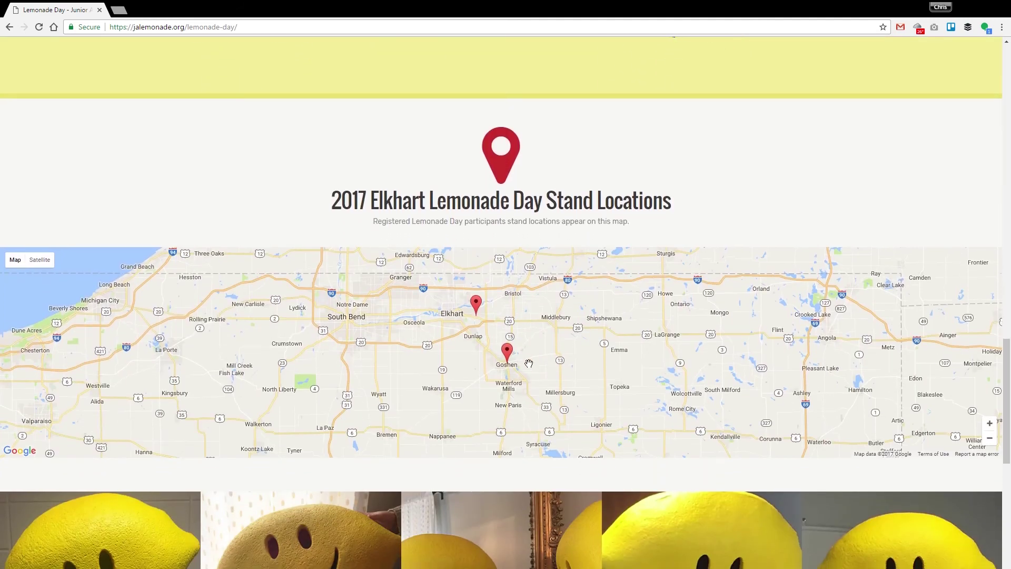
scroll(502, 362, "up", 3)
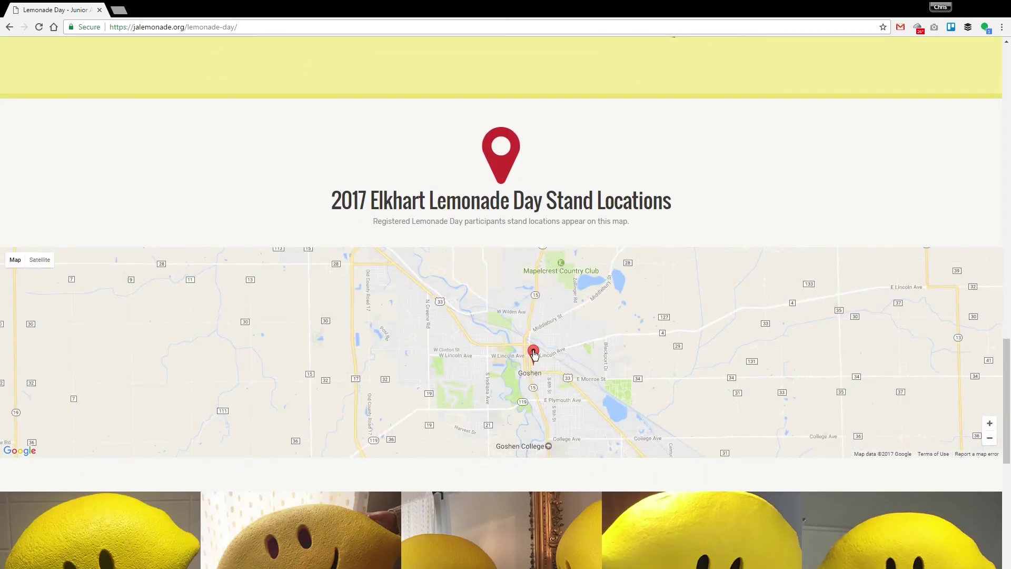
left_click(533, 354)
left_click(568, 321)
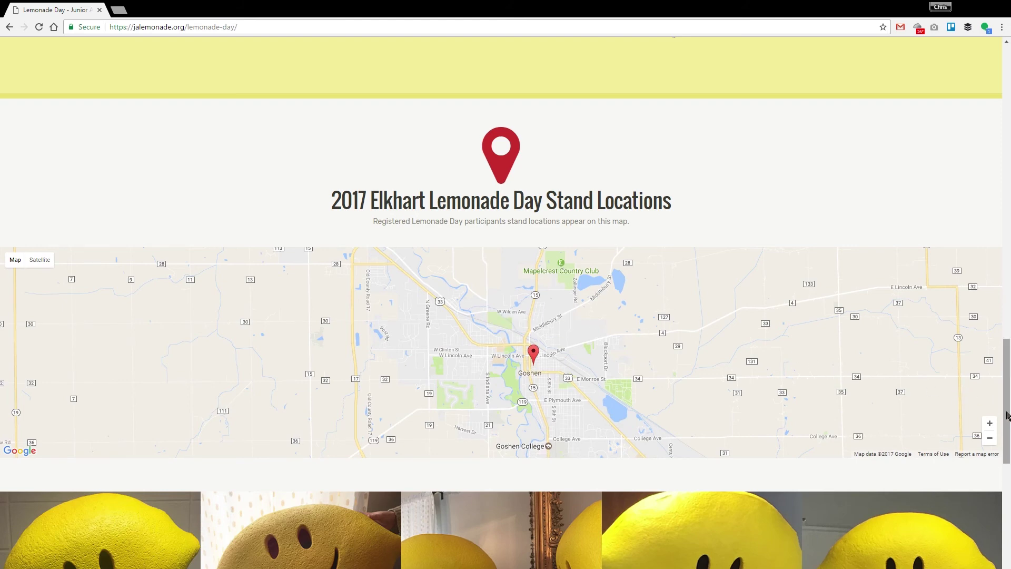
left_click_drag(1006, 409, 1003, 113)
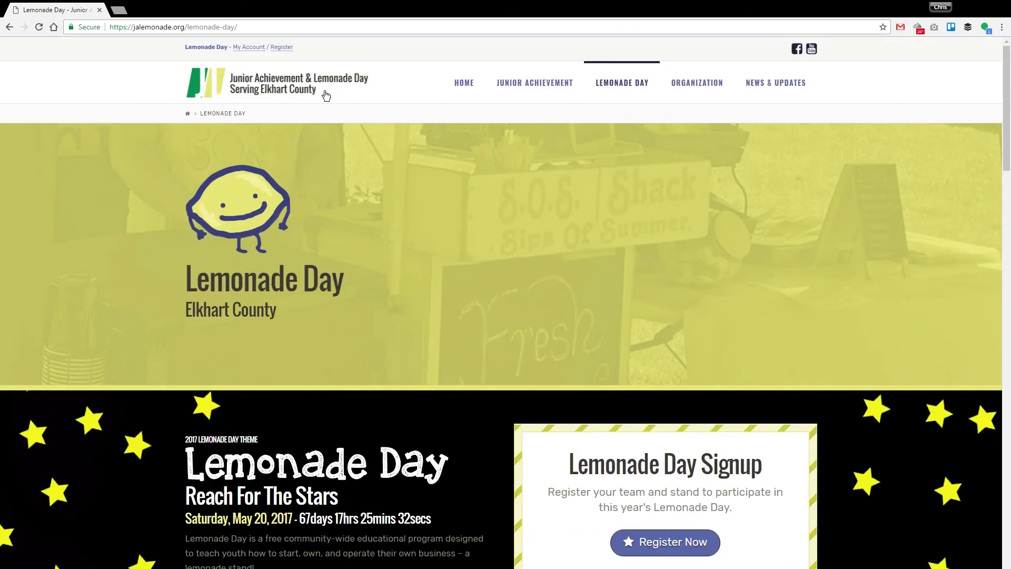
From My Account, review the Goshen Courthouse stand in step 4 Choose A Stand Location, then collapse it
left_click(254, 47)
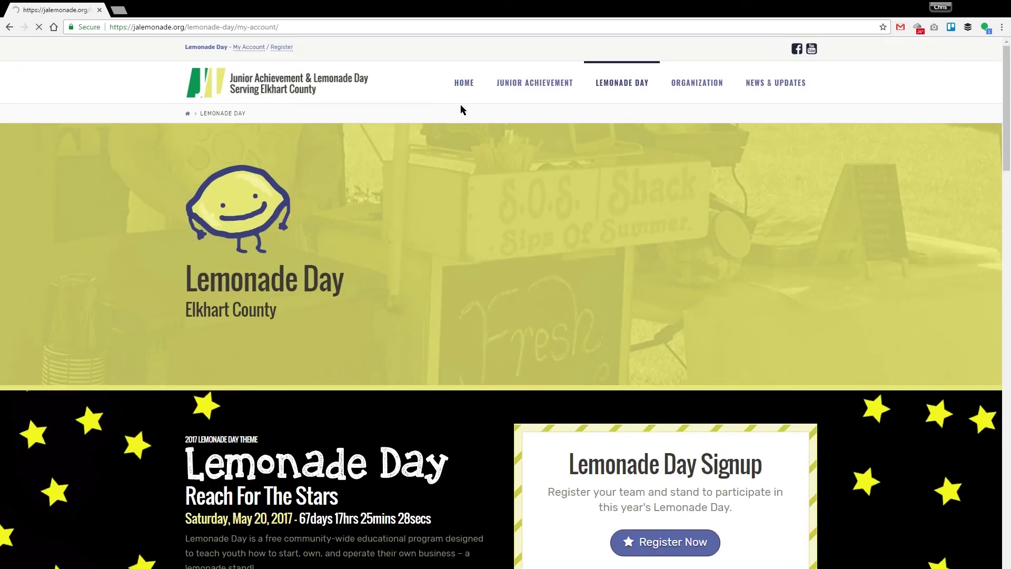
scroll(907, 437, "down", 5)
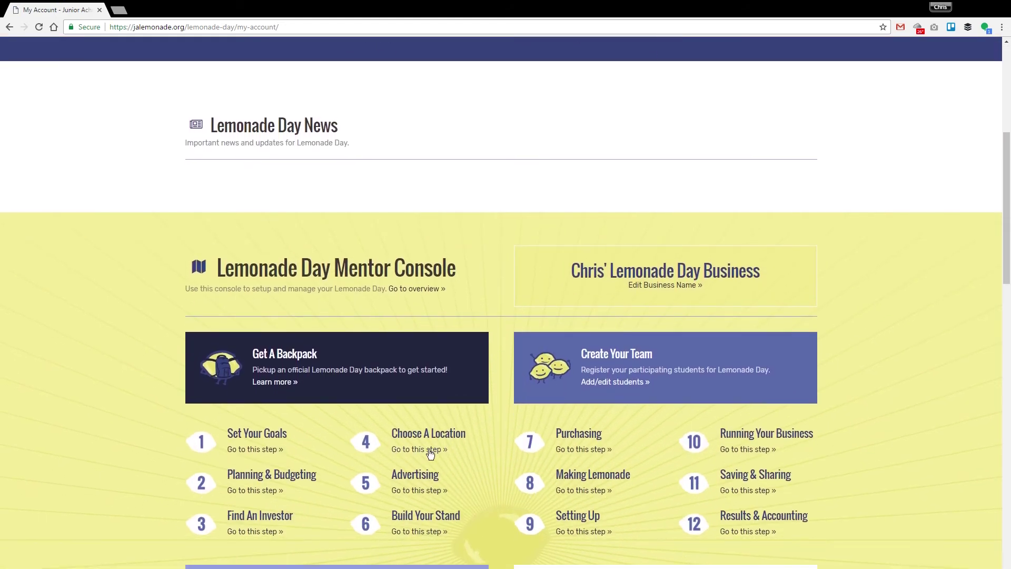
left_click(424, 451)
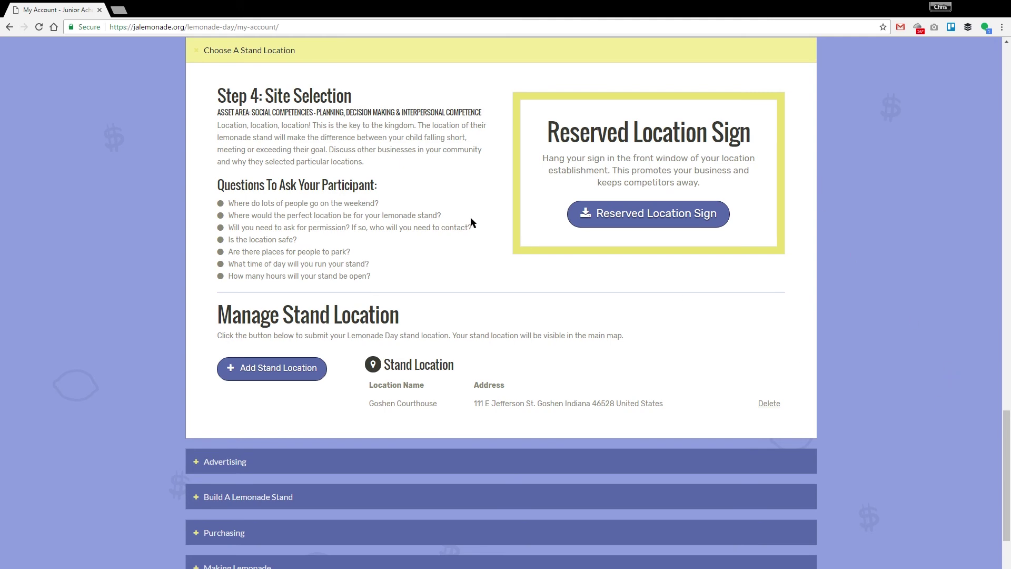
left_click(271, 58)
Scroll up and view the contests available to mentors via 'View contests »'
scroll(895, 497, "up", 20)
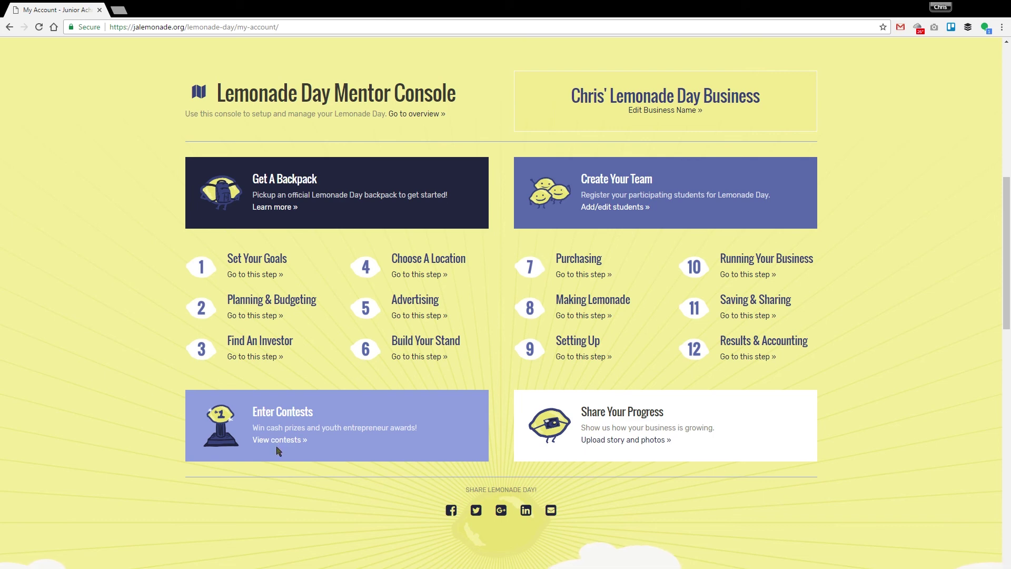
left_click(275, 441)
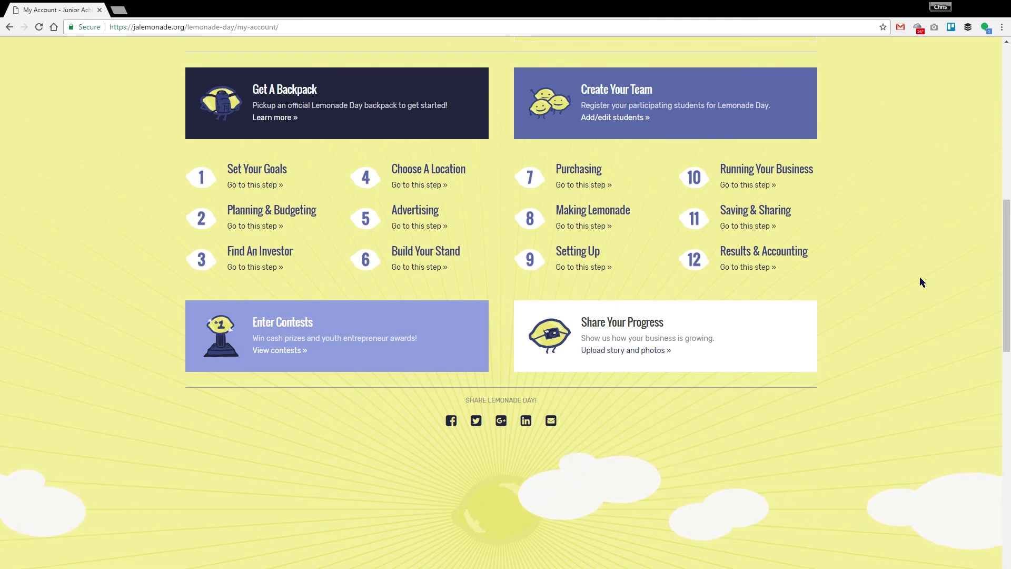
Jump to step 12, Results & Accounting, to see the Business Results form
left_click(742, 268)
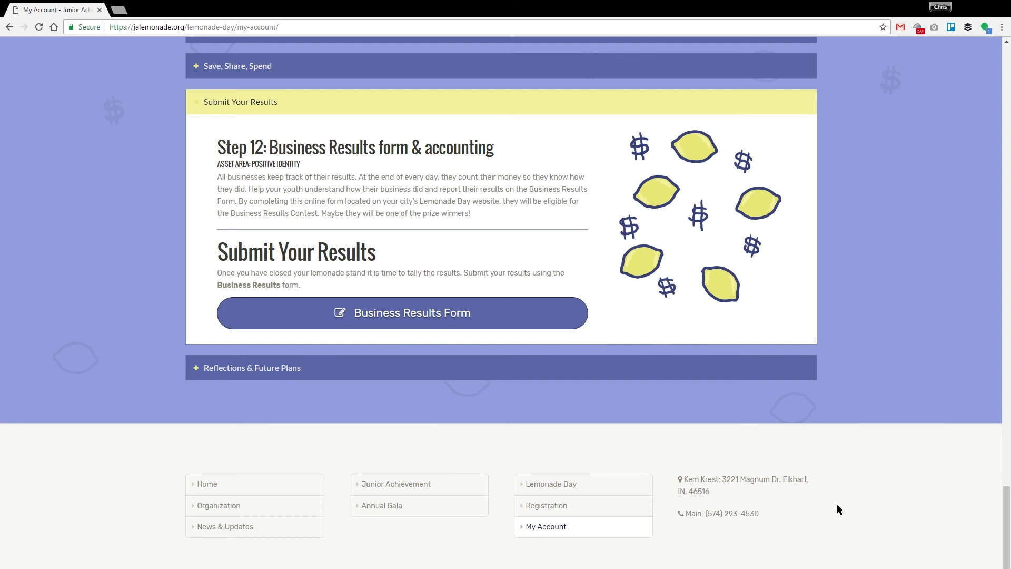
Expand Reflections & Future Plans, read its participant questions, and scroll back to the console
left_click(633, 373)
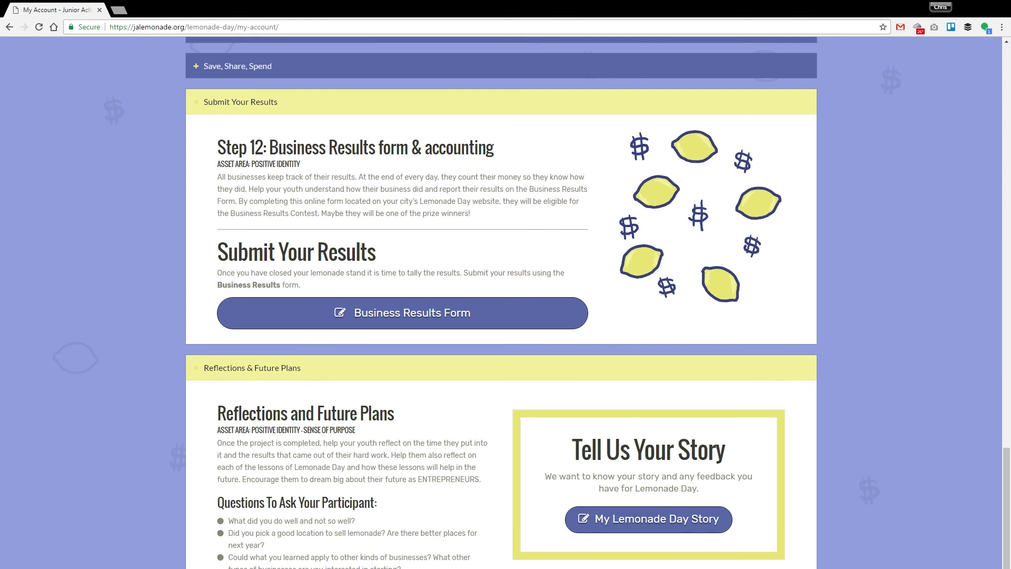
scroll(1006, 463, "down", 3)
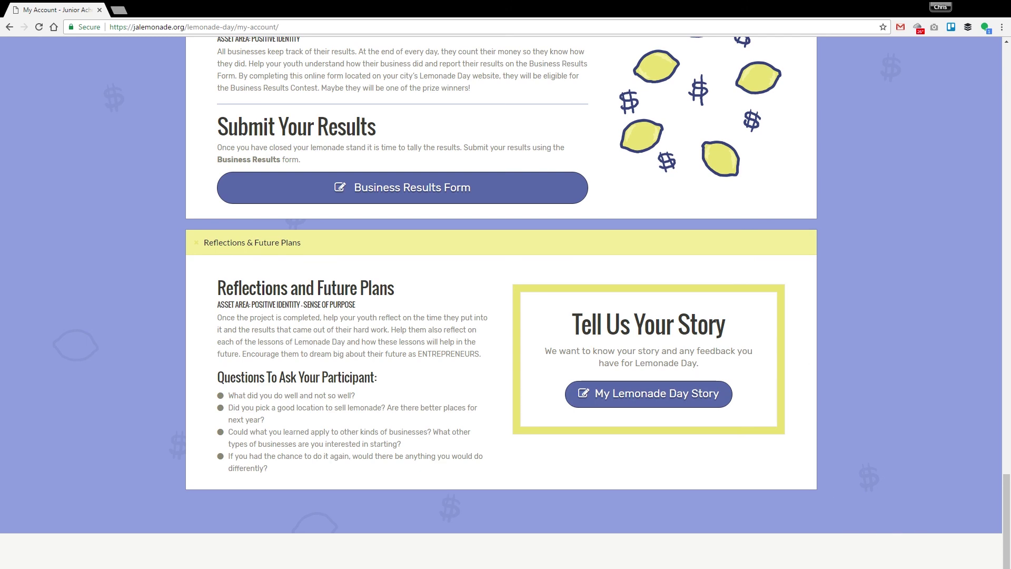
scroll(955, 478, "up", 15)
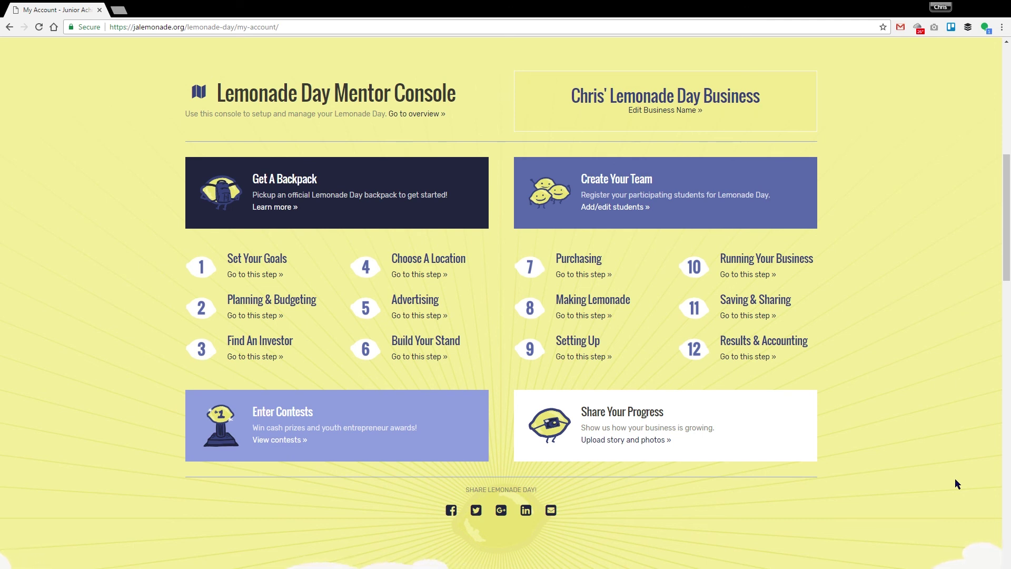
scroll(955, 480, "up", 3)
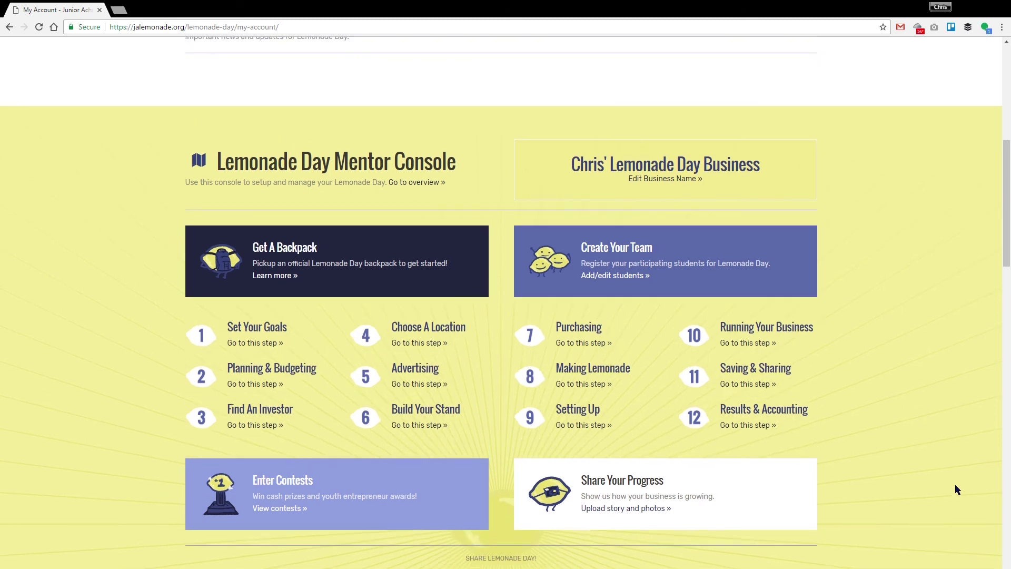
scroll(967, 542, "up", 3)
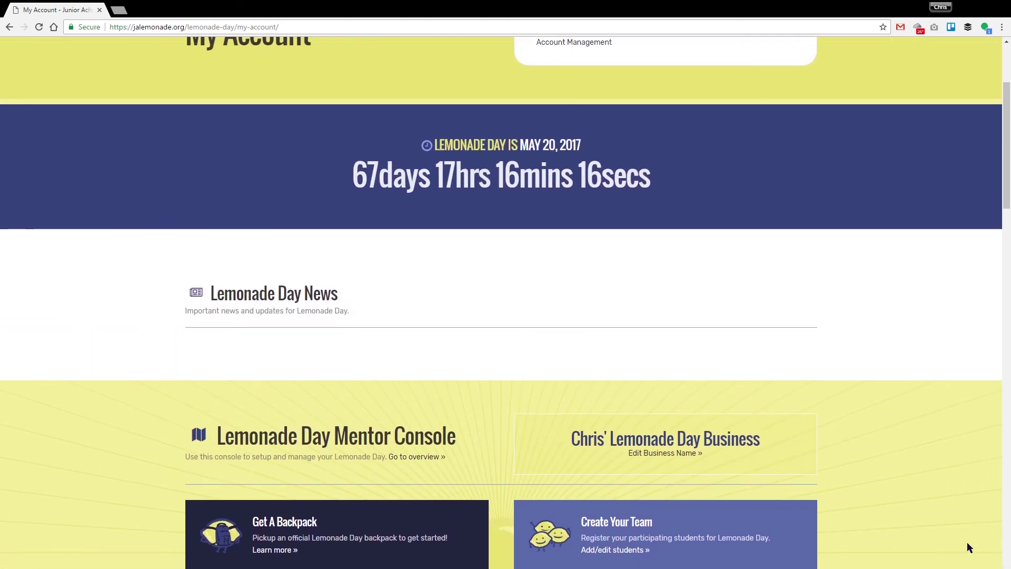